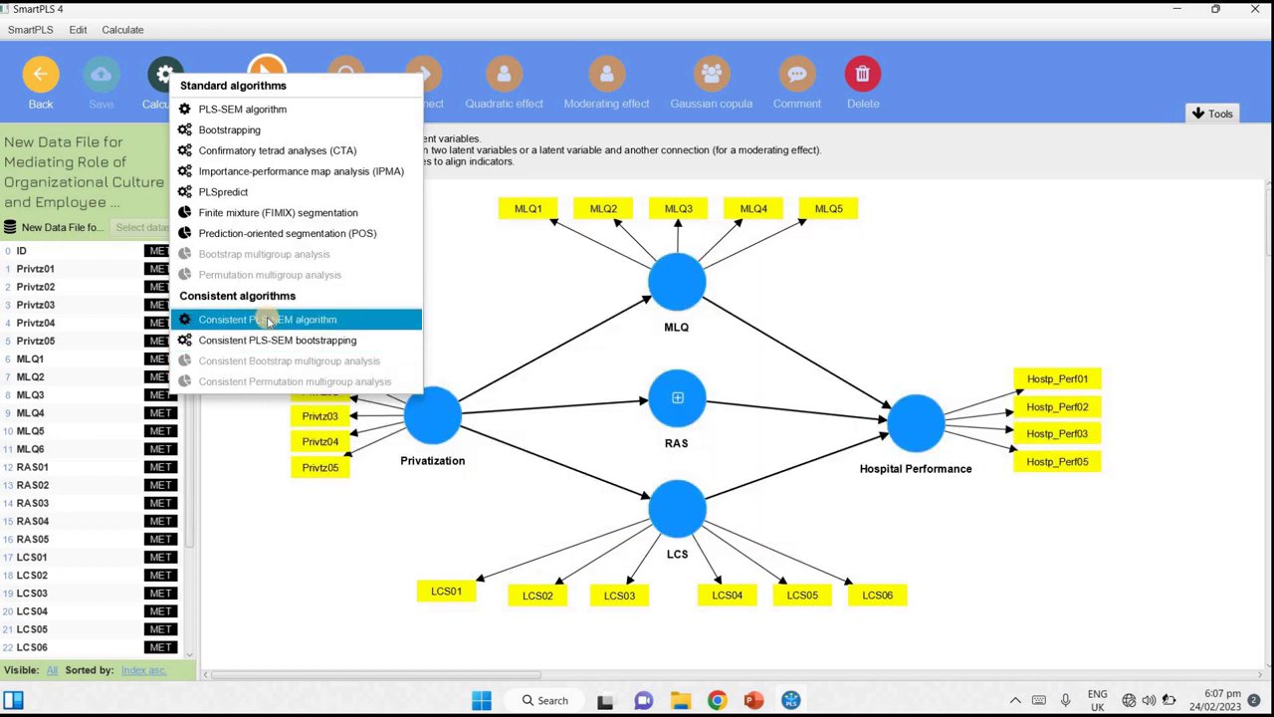
# Run the Consistent PLS-SEM algorithm with the Path weighting scheme, standardized results and default initial weights, and open its report.
pyautogui.click(269, 319)
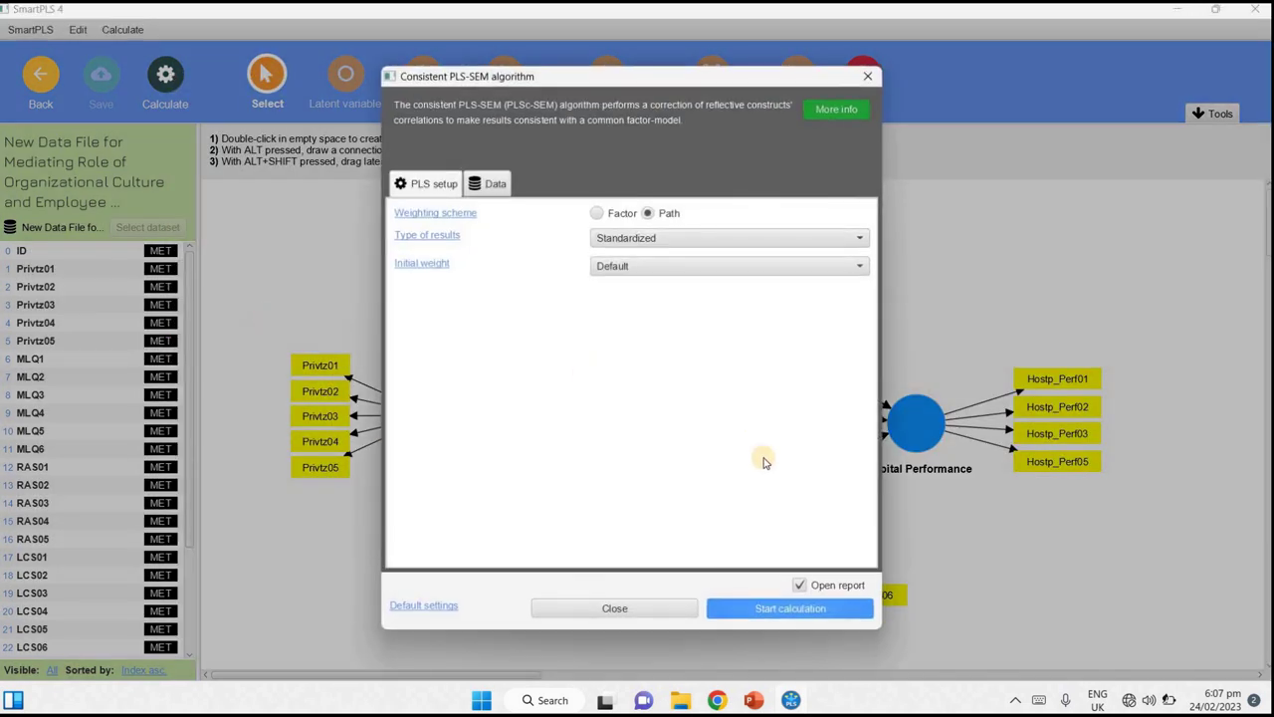
pyautogui.click(768, 610)
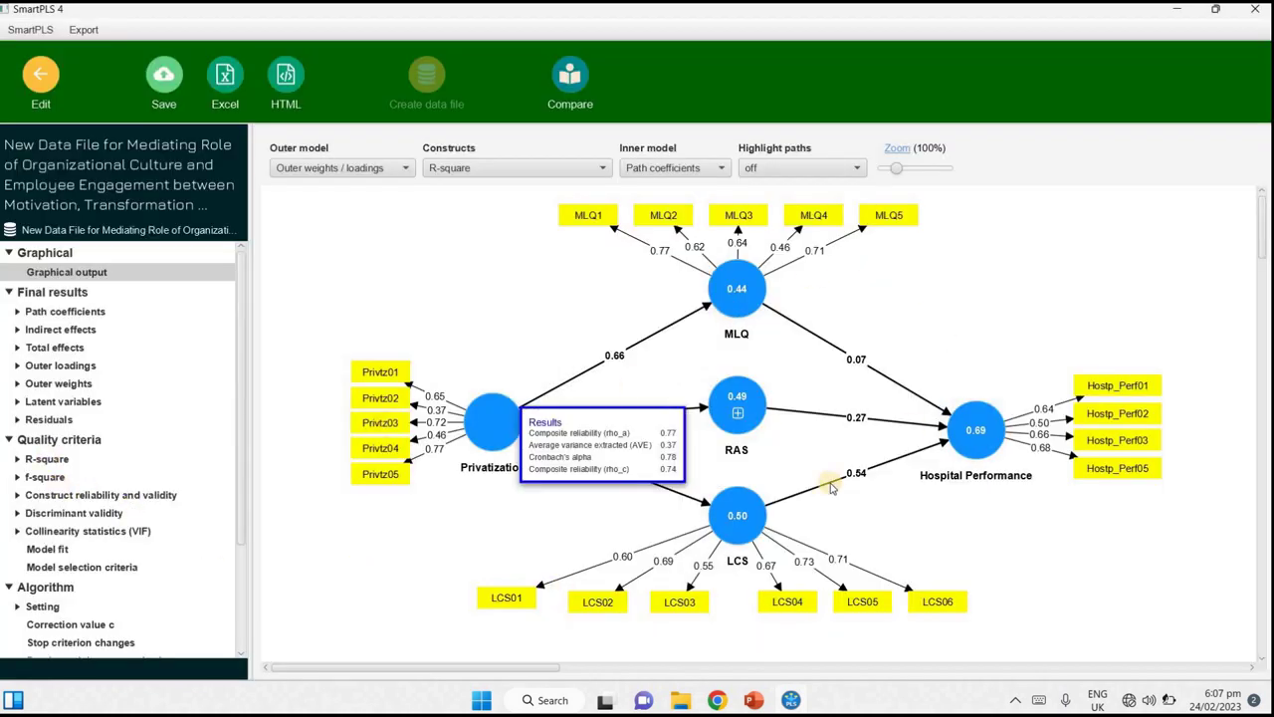
pyautogui.moveTo(738, 283)
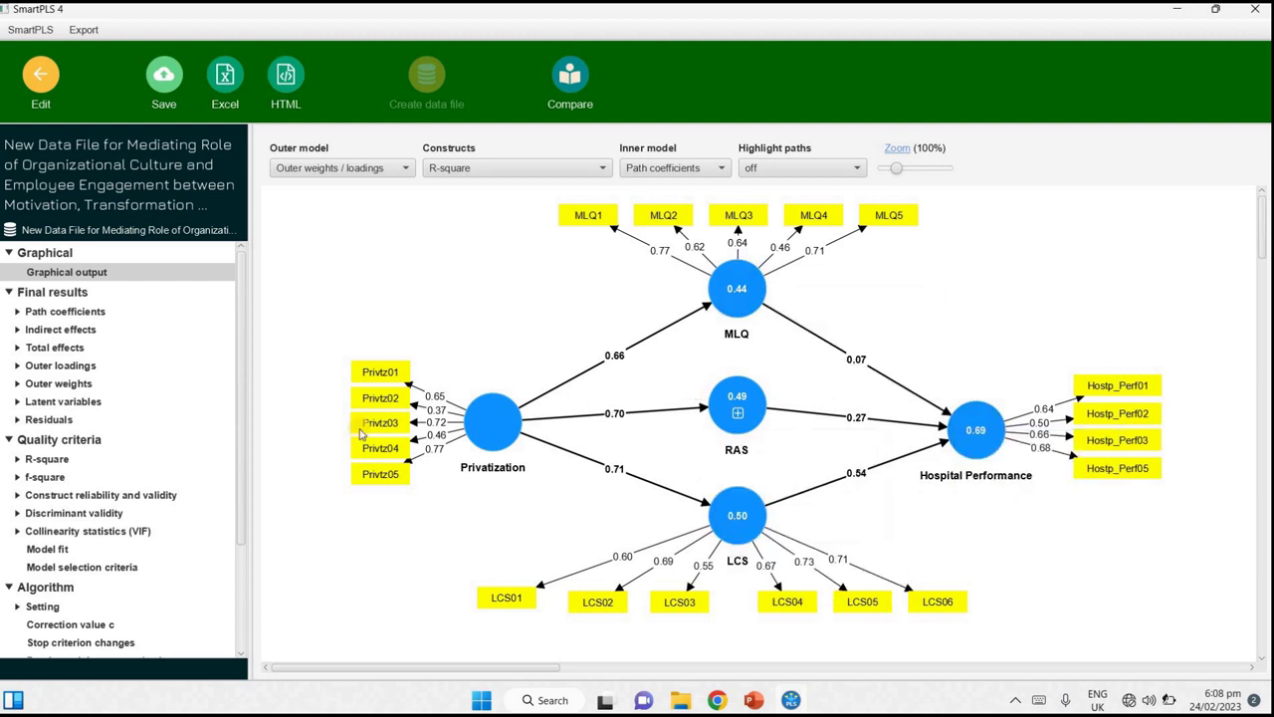
# Examine the R-square overview for Hospital Performance, LCS, MLQ and RAS in the report.
pyautogui.click(56, 459)
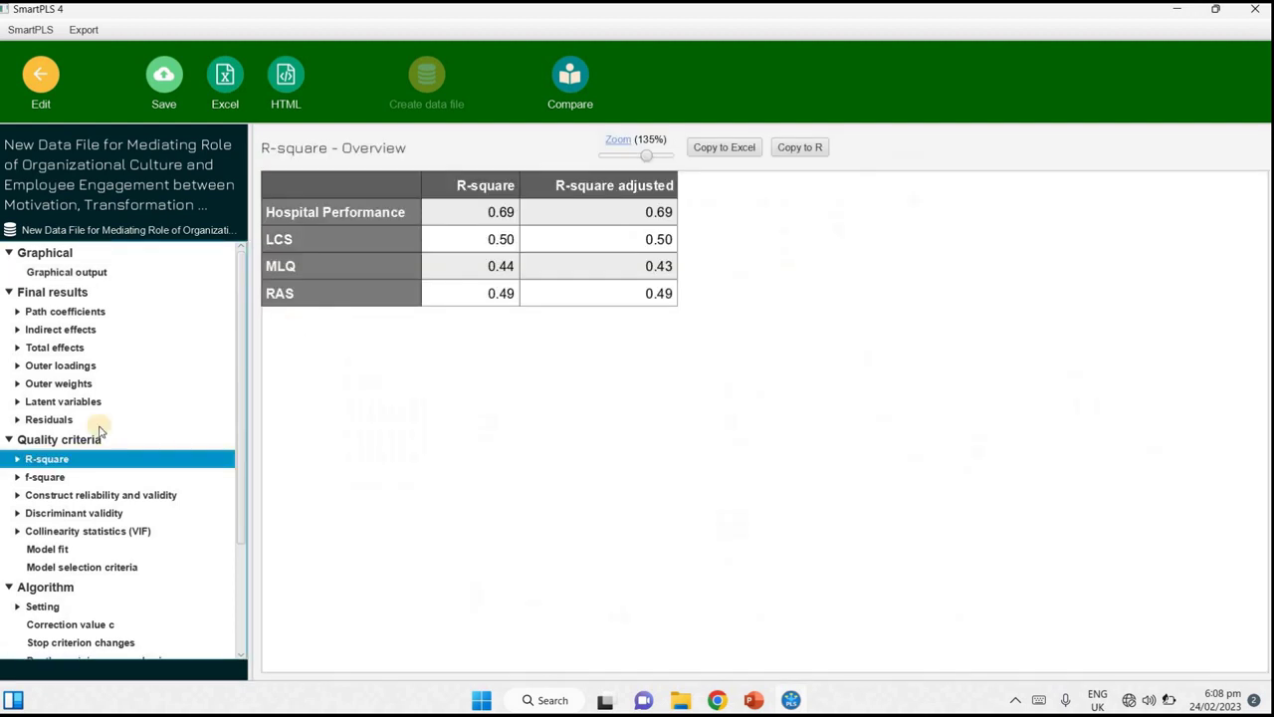
pyautogui.click(56, 460)
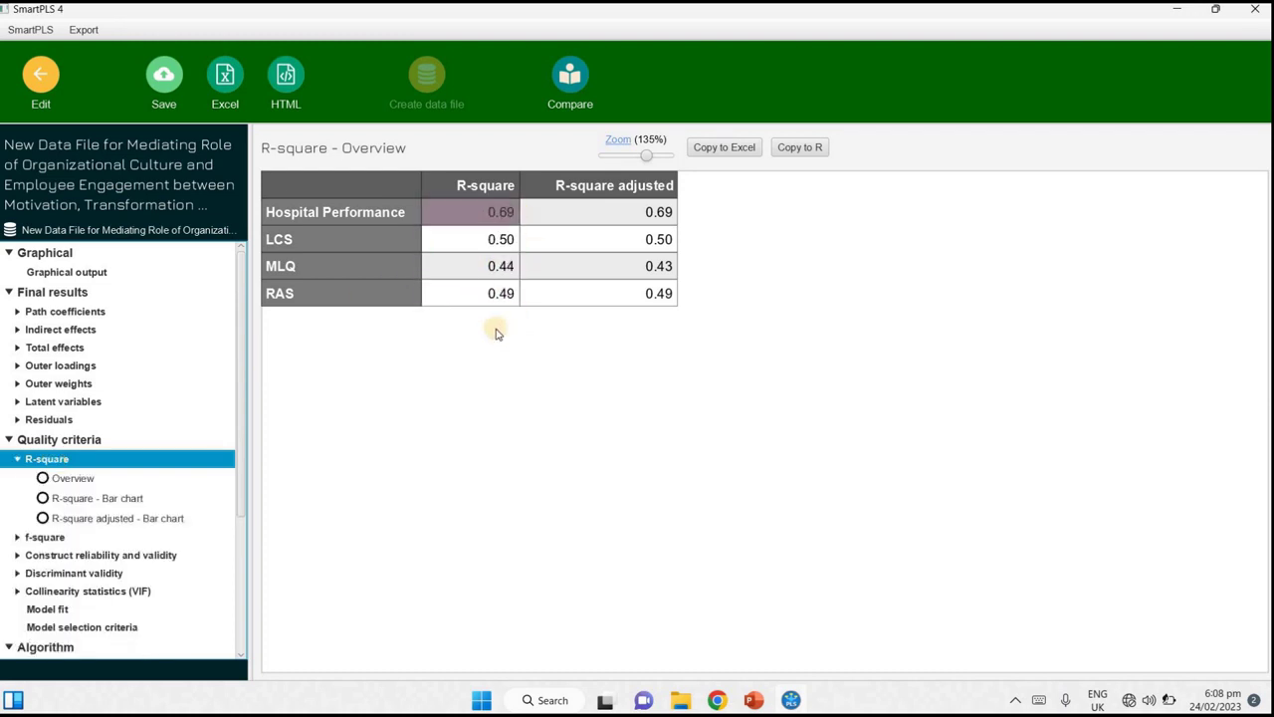
pyautogui.click(55, 461)
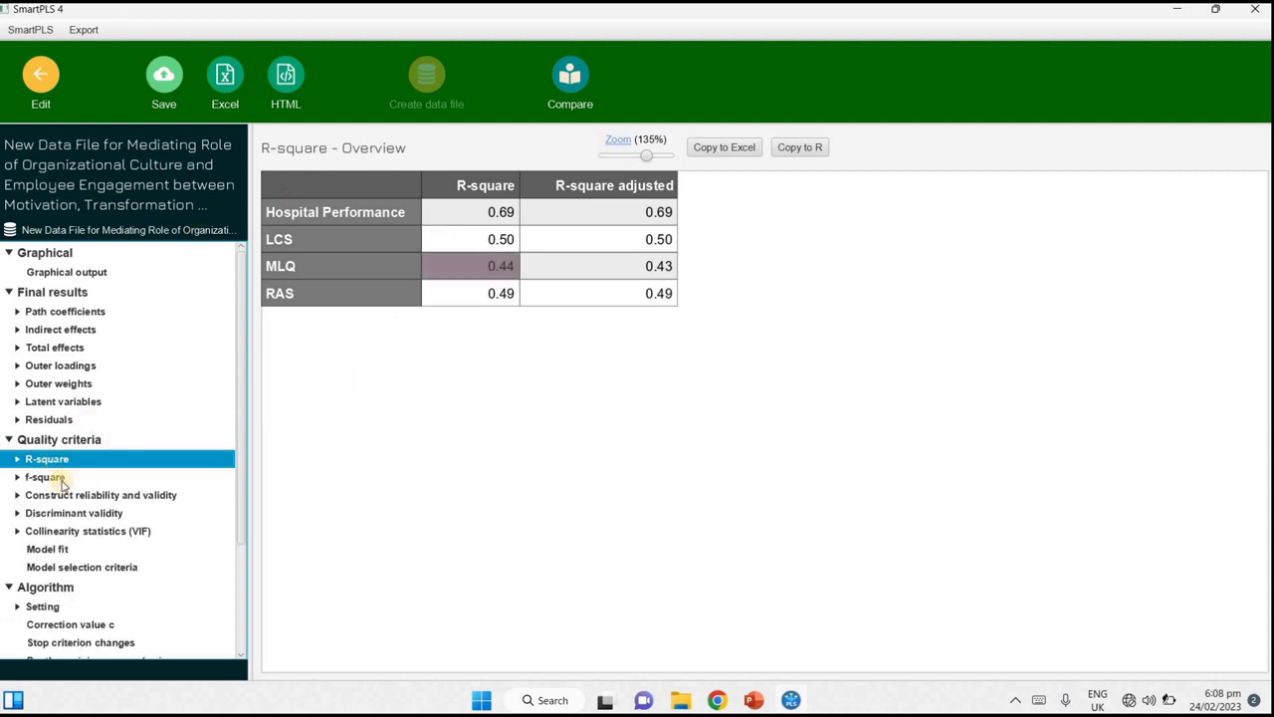
# Revisit the path diagram in the report and examine the f-square matrix, focusing on the Hospital Performance column.
pyautogui.click(45, 269)
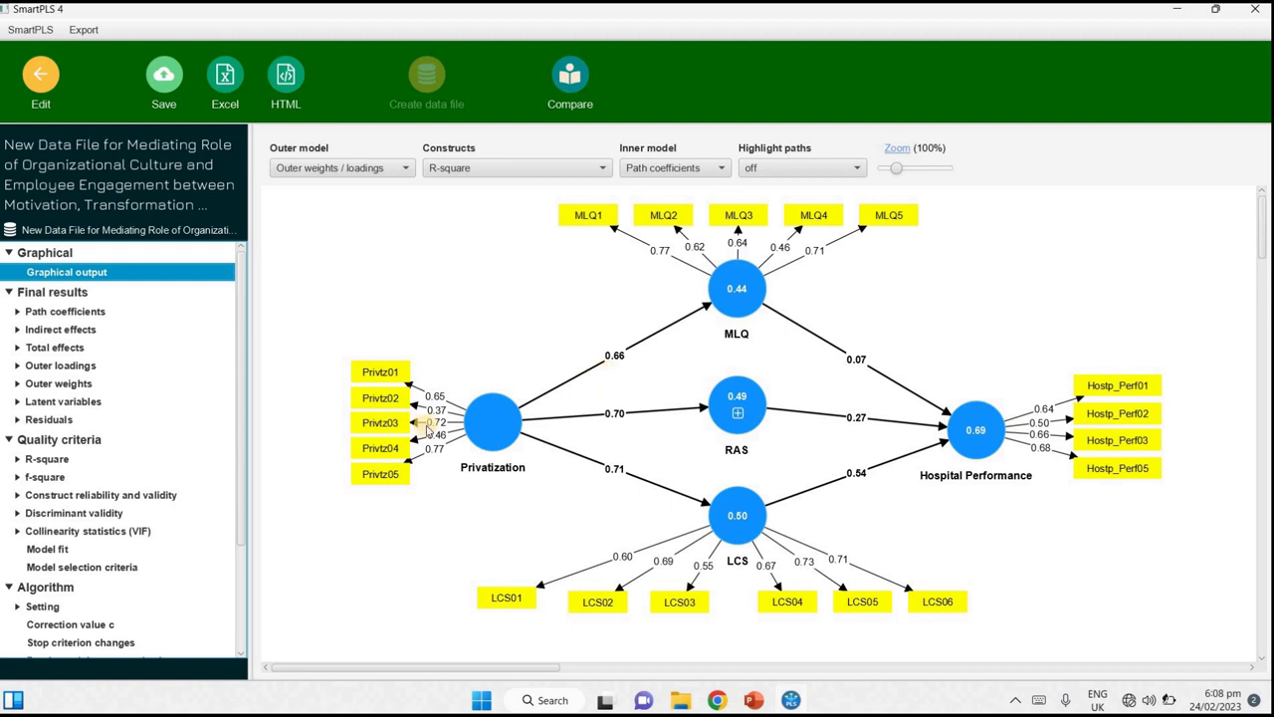
pyautogui.click(45, 476)
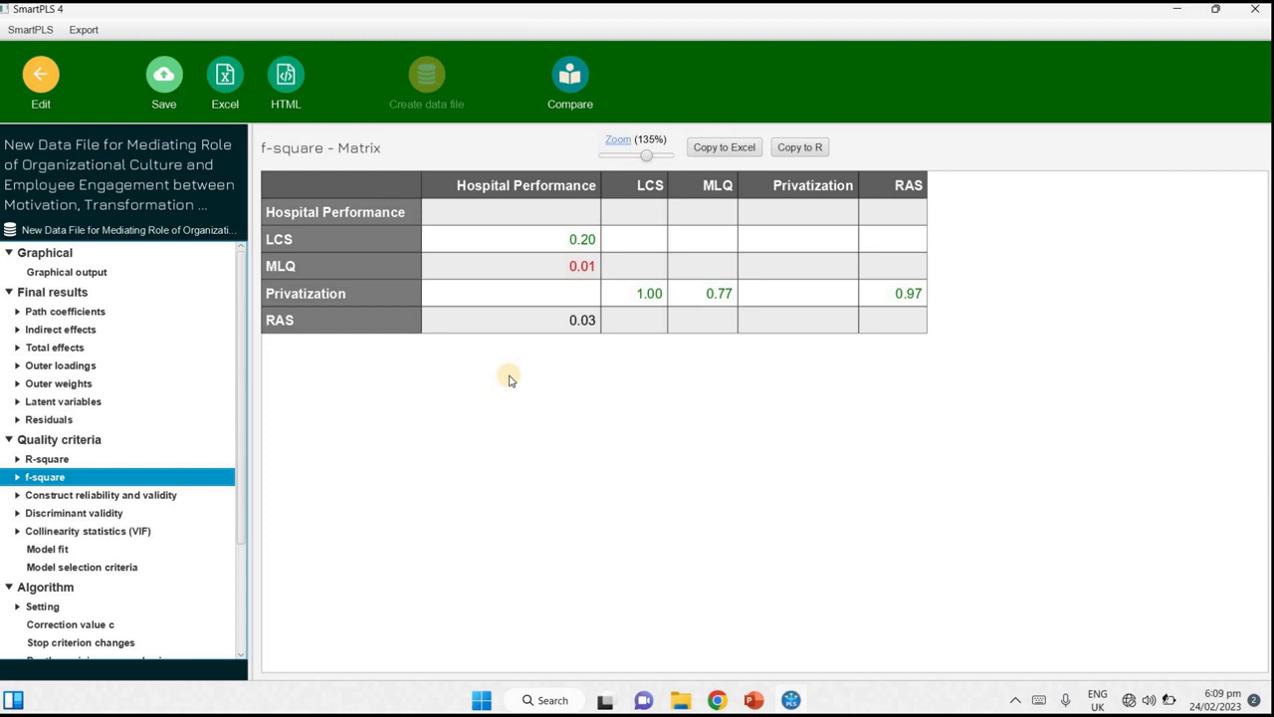
pyautogui.click(559, 287)
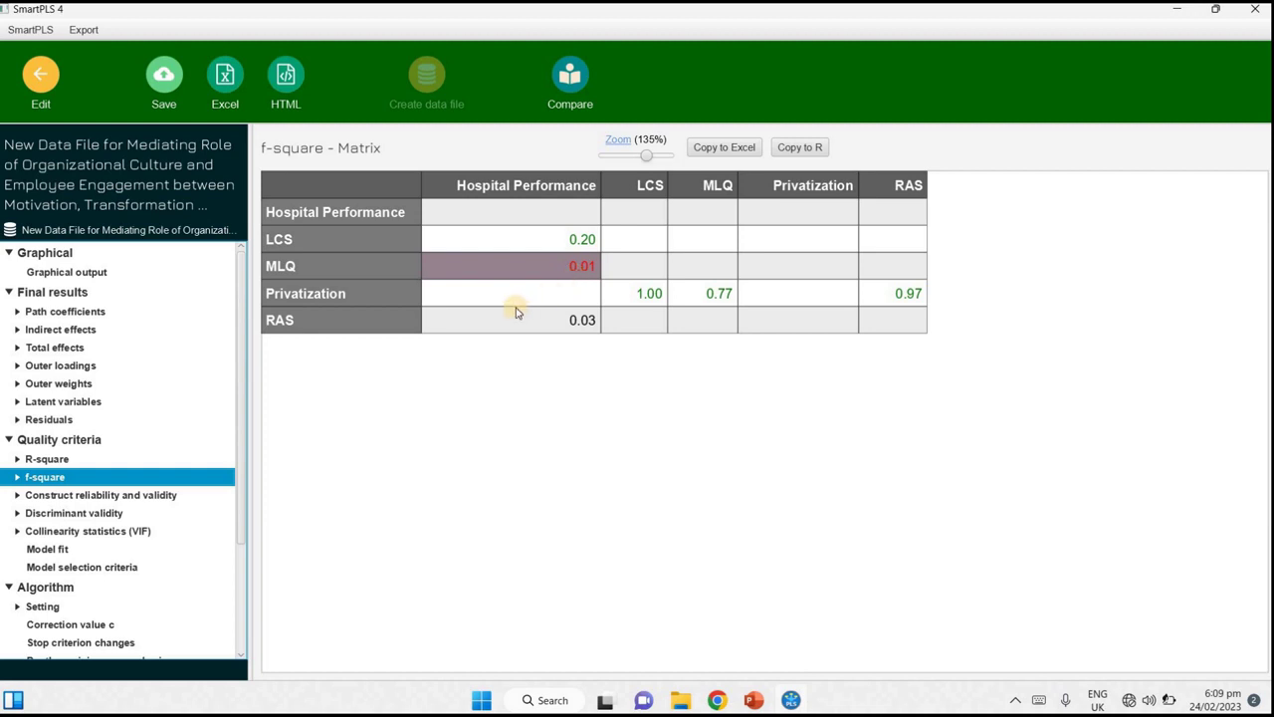
# Inspect the Privatization–MLQ and MLQ–Hospital Performance paths and the Hospital Performance construct in the graphical output.
pyautogui.click(85, 274)
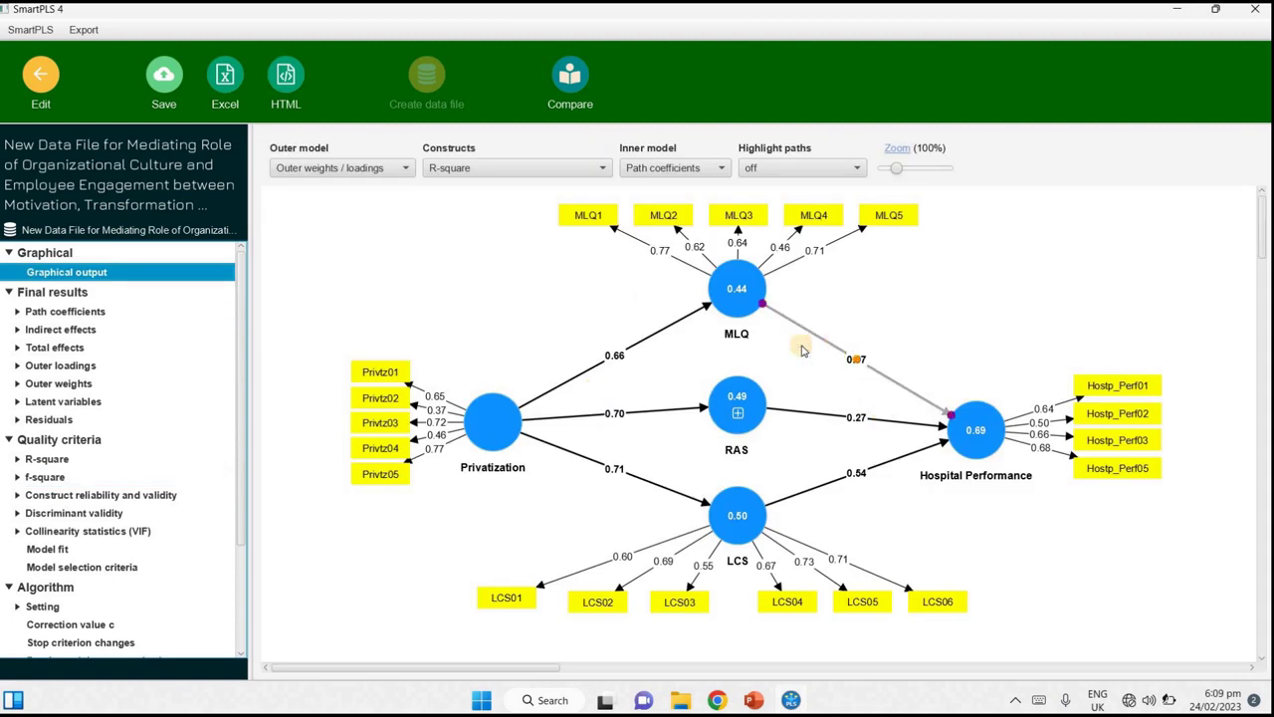
pyautogui.click(670, 327)
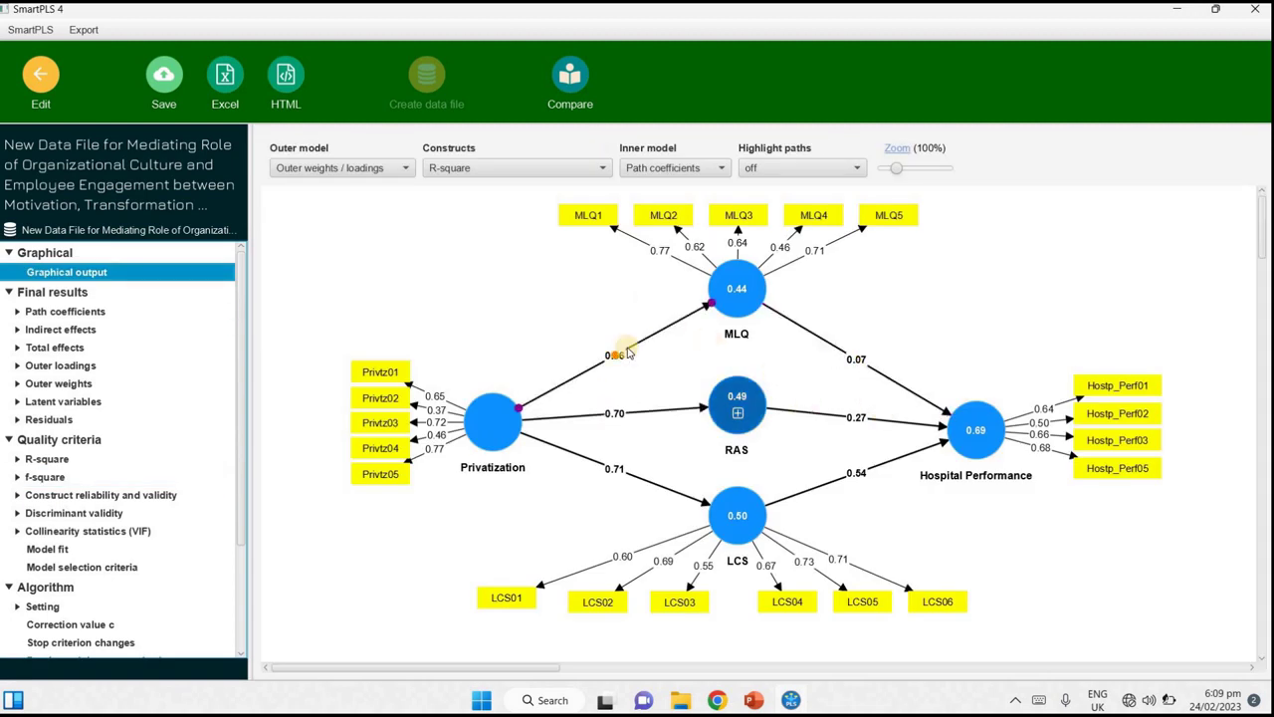
pyautogui.moveTo(740, 297)
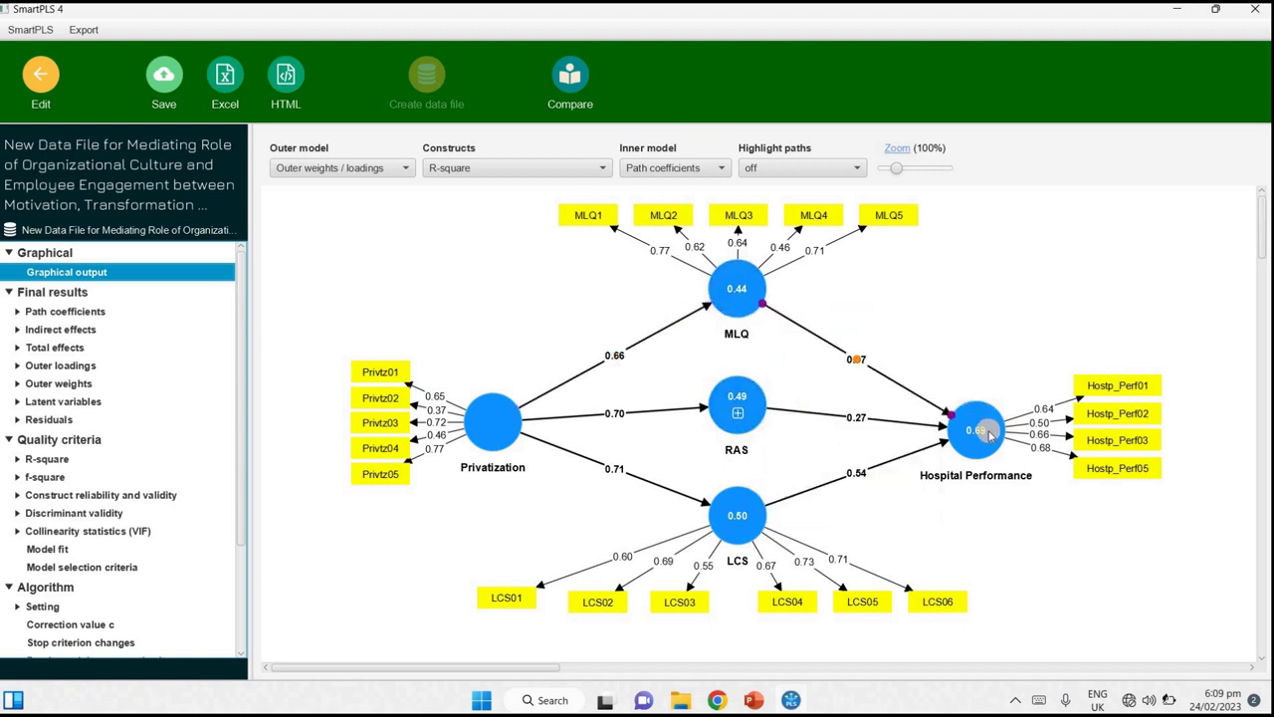
pyautogui.moveTo(976, 435)
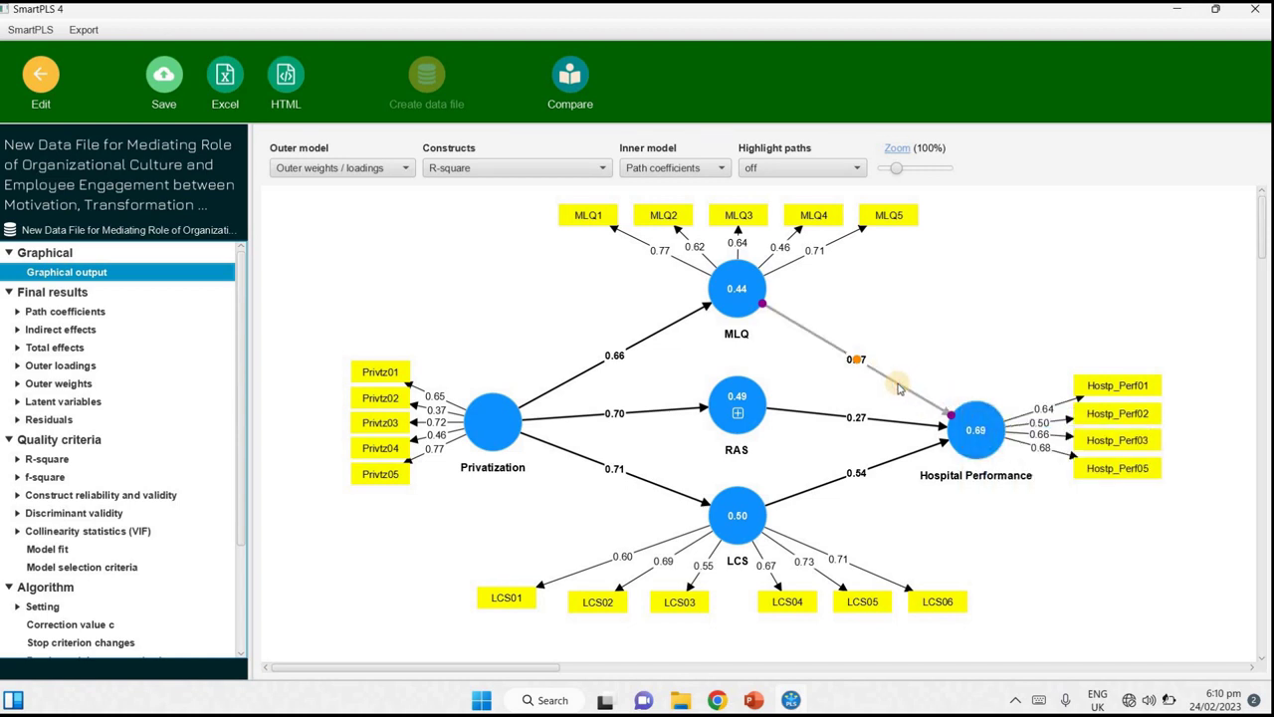
# Return to the editable model and delete the path from MLQ to Hospital Performance.
pyautogui.rightClick(897, 388)
pyautogui.press('Escape')
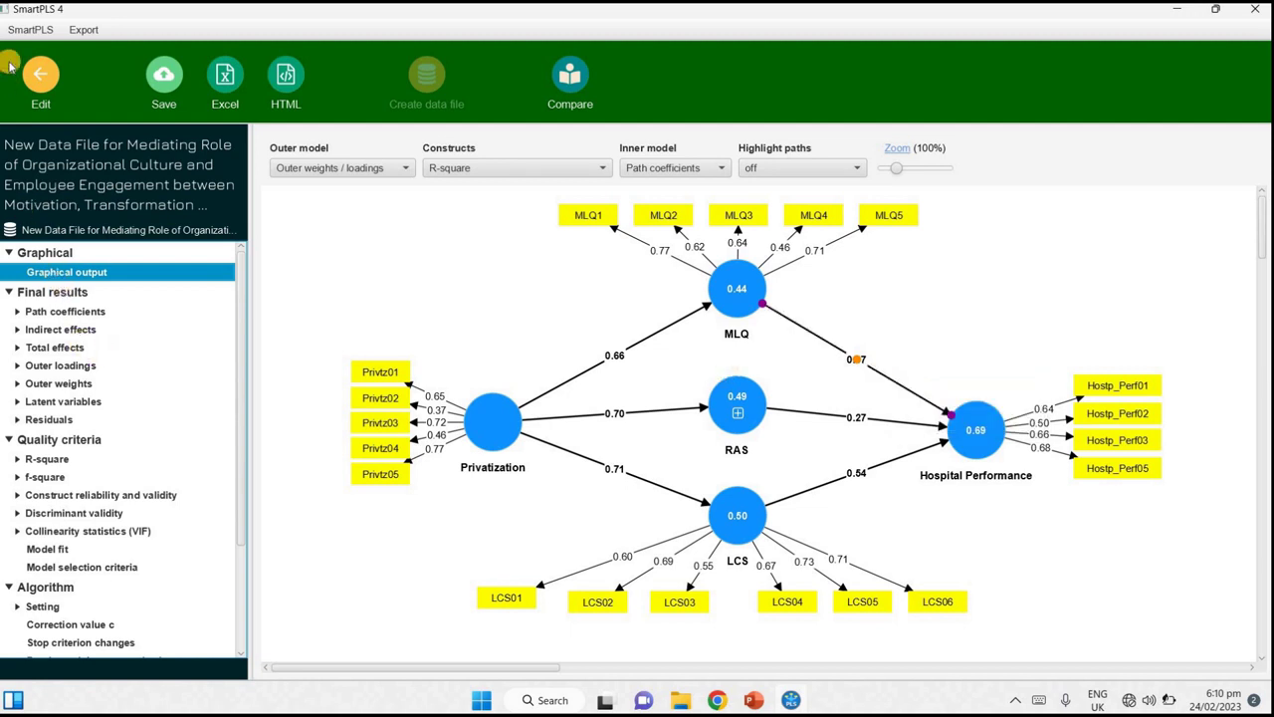
pyautogui.click(42, 78)
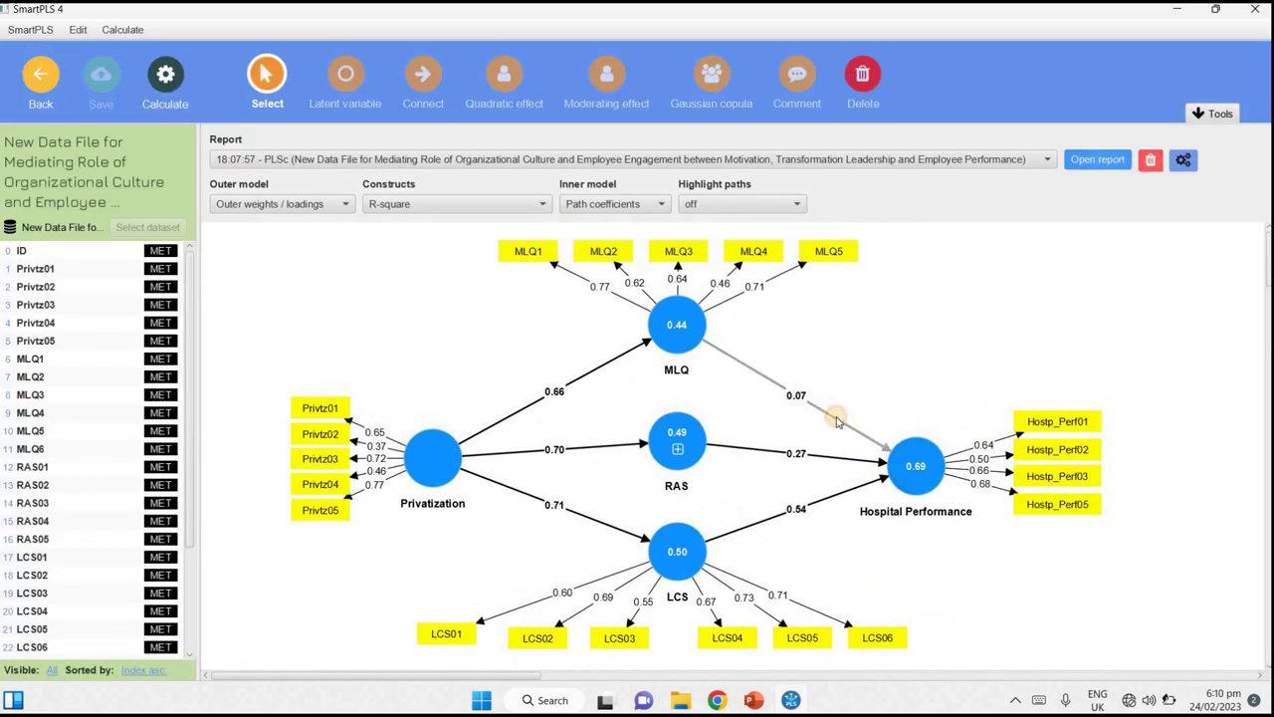
pyautogui.rightClick(853, 438)
pyautogui.click(882, 449)
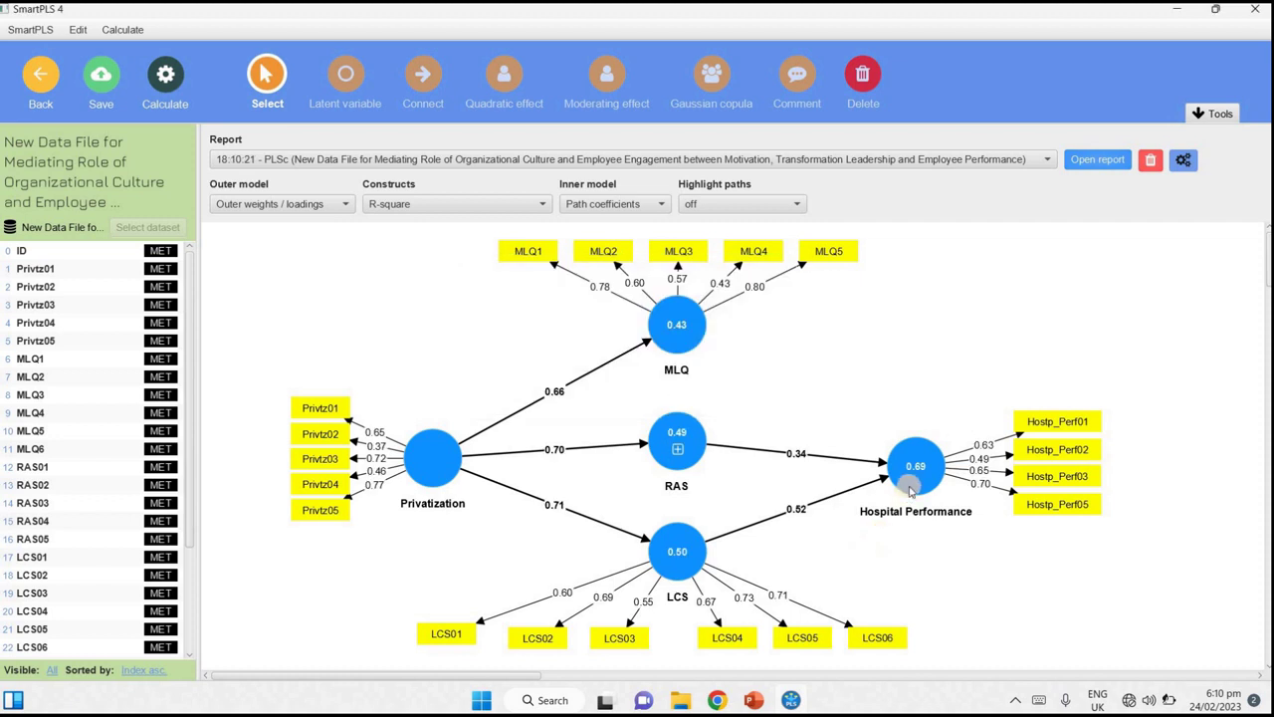
# Check the R-square of Hospital Performance and reconnect MLQ to Hospital Performance.
pyautogui.moveTo(921, 476)
pyautogui.click(426, 80)
pyautogui.click(680, 330)
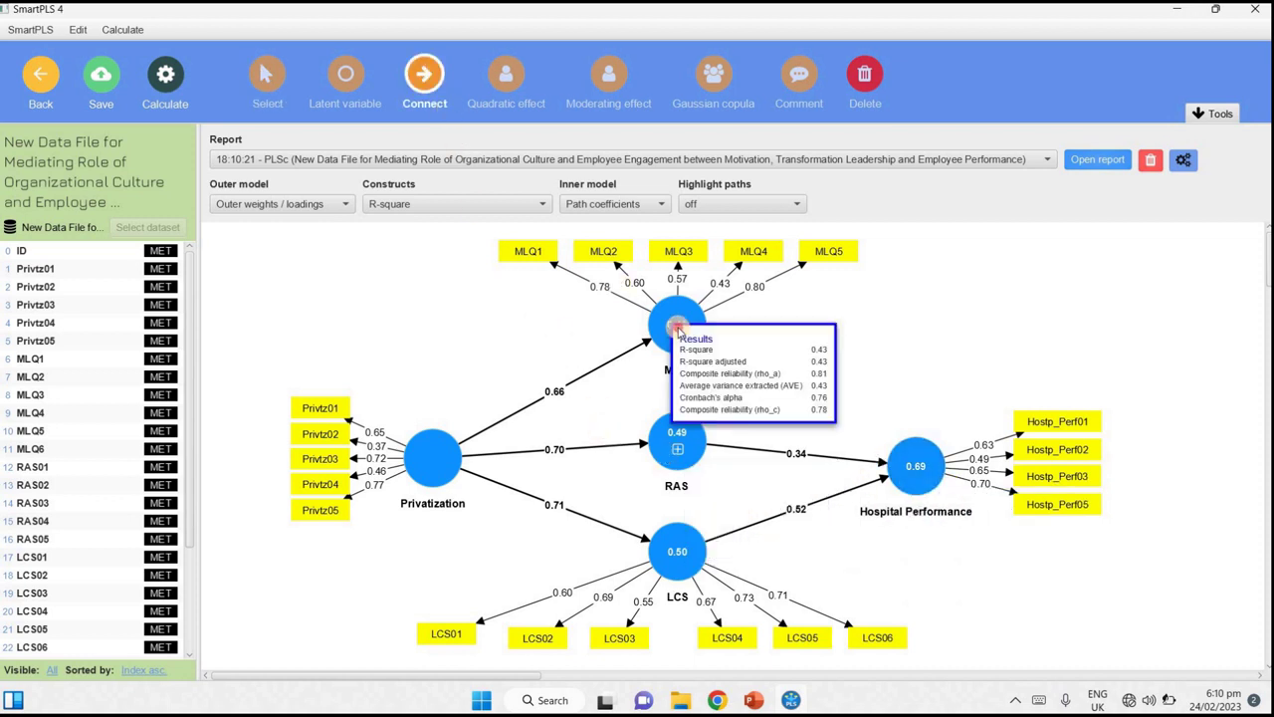
pyautogui.click(908, 455)
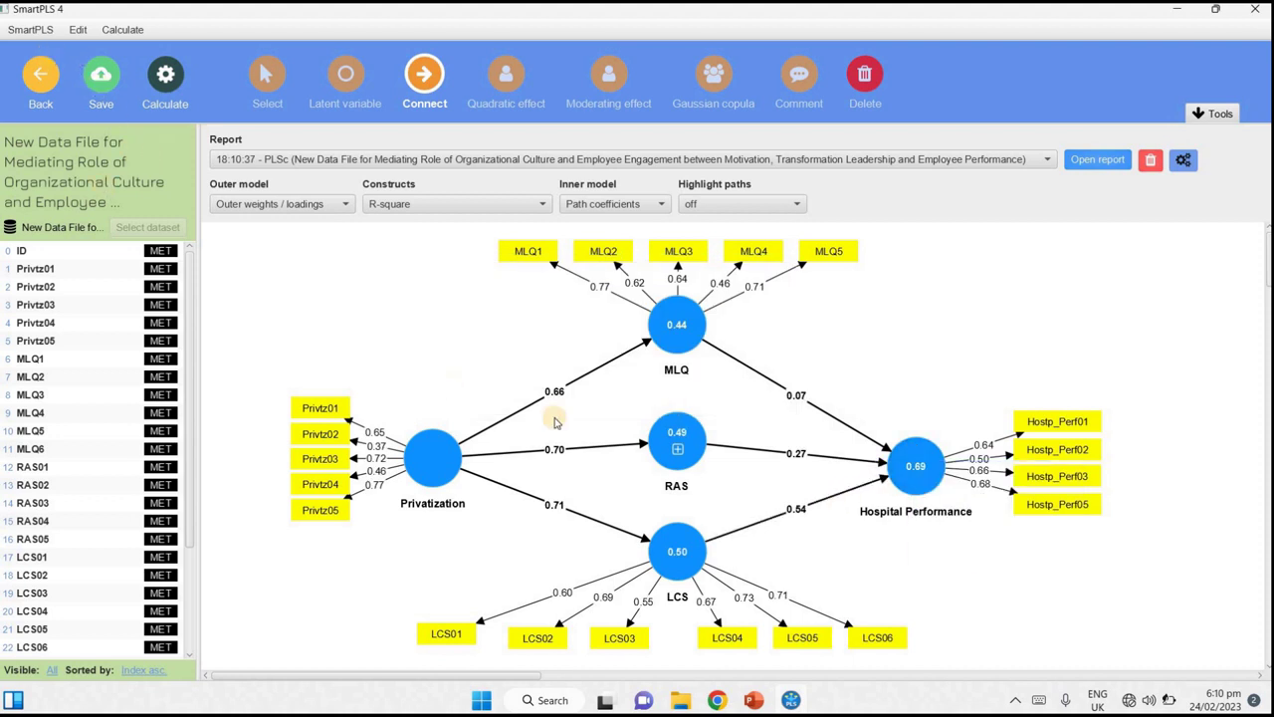
# Save the model on closing it and rerun the Consistent PLS-SEM algorithm with the report opened.
pyautogui.click(41, 80)
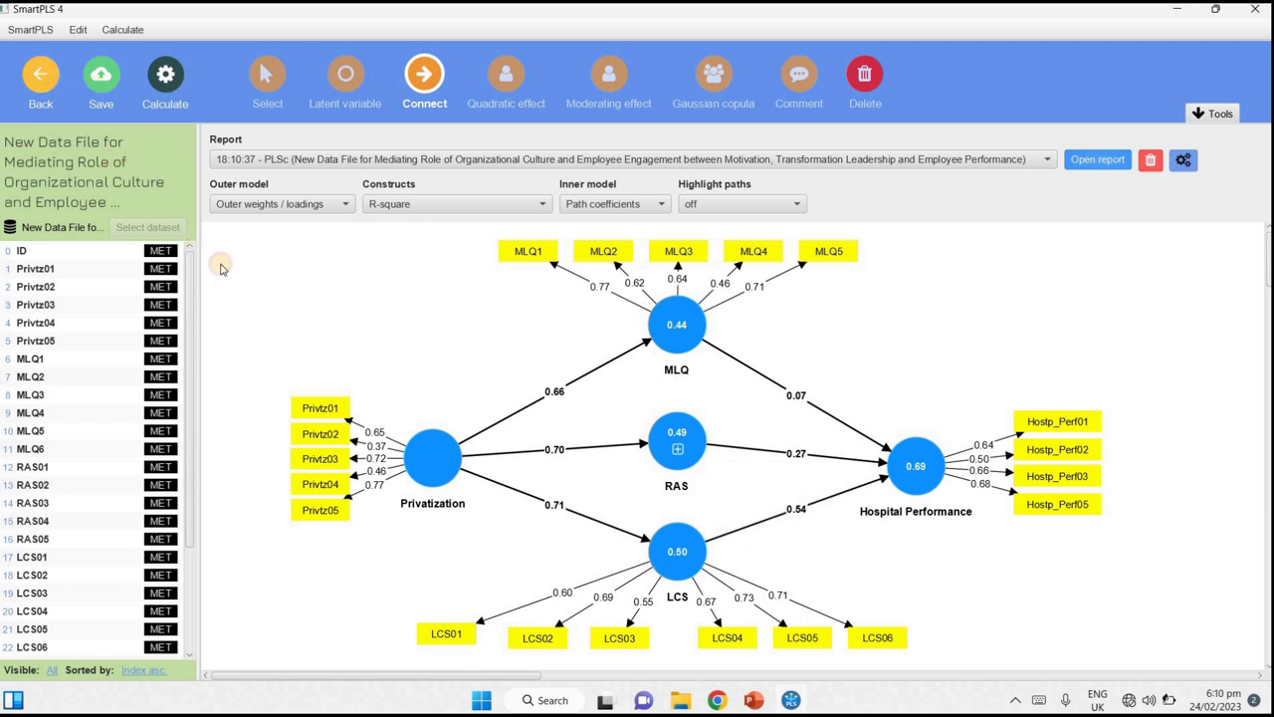
pyautogui.click(576, 379)
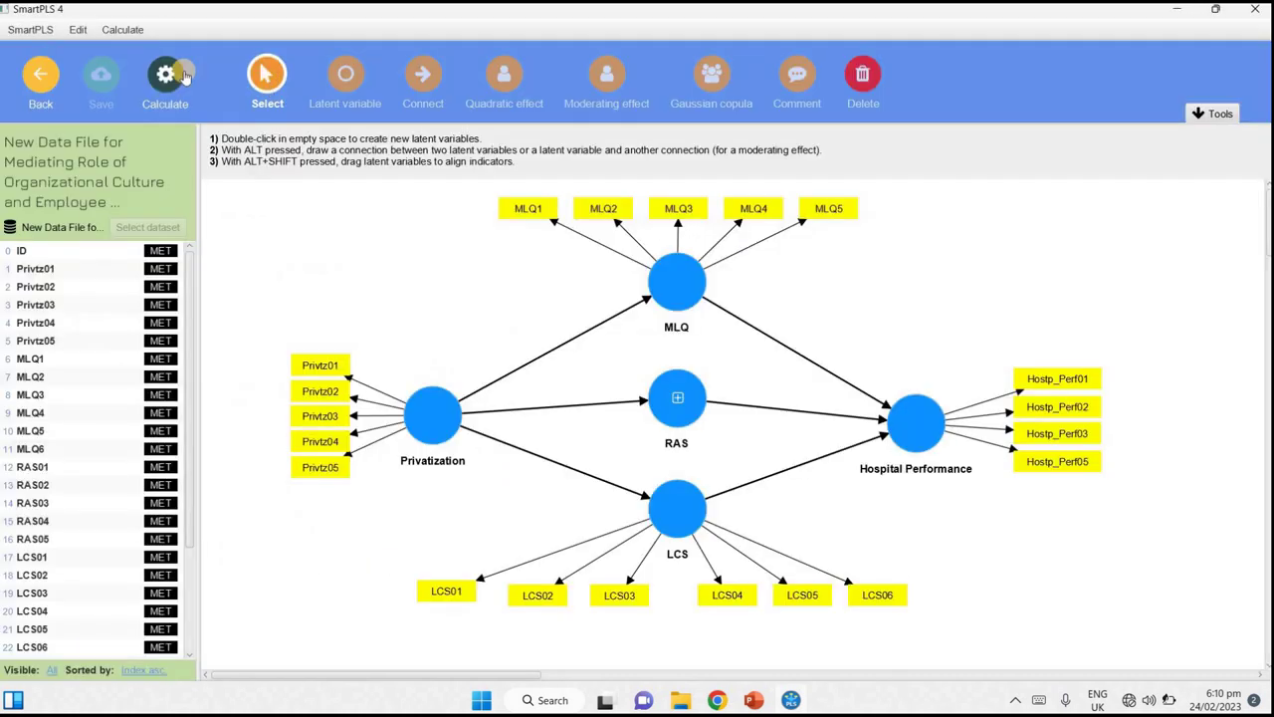
pyautogui.click(162, 76)
pyautogui.click(221, 324)
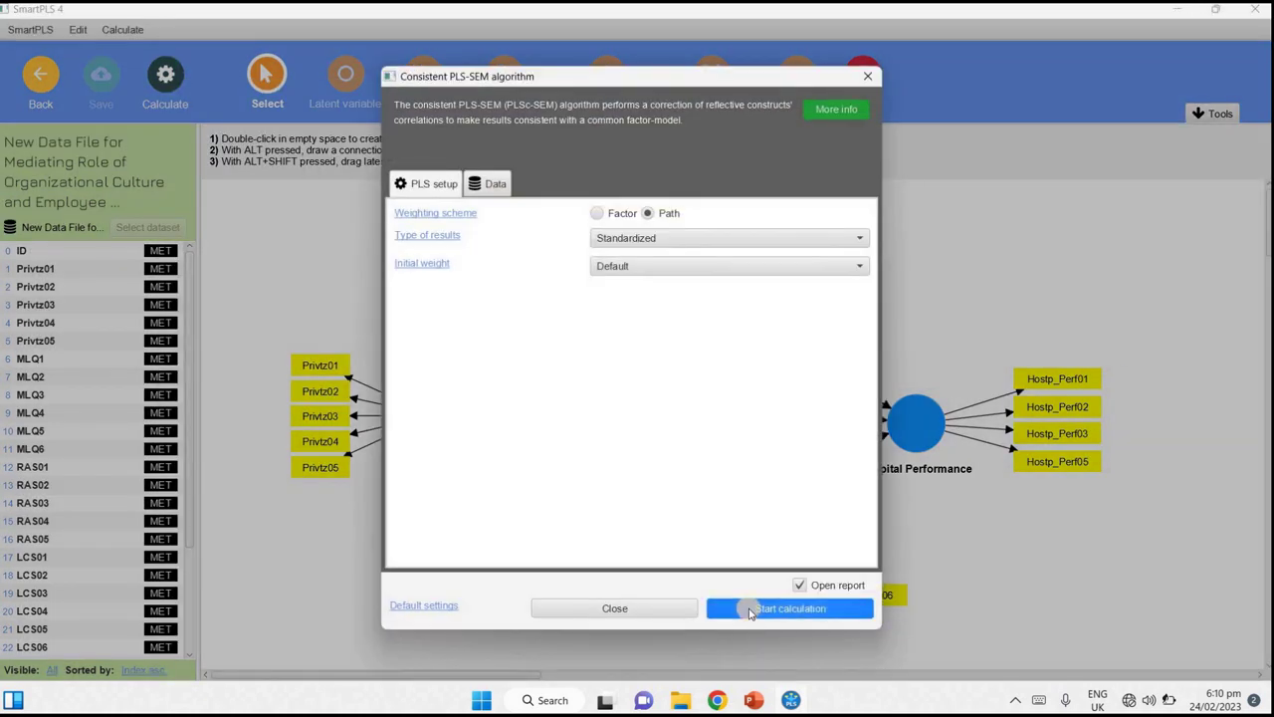
pyautogui.click(750, 608)
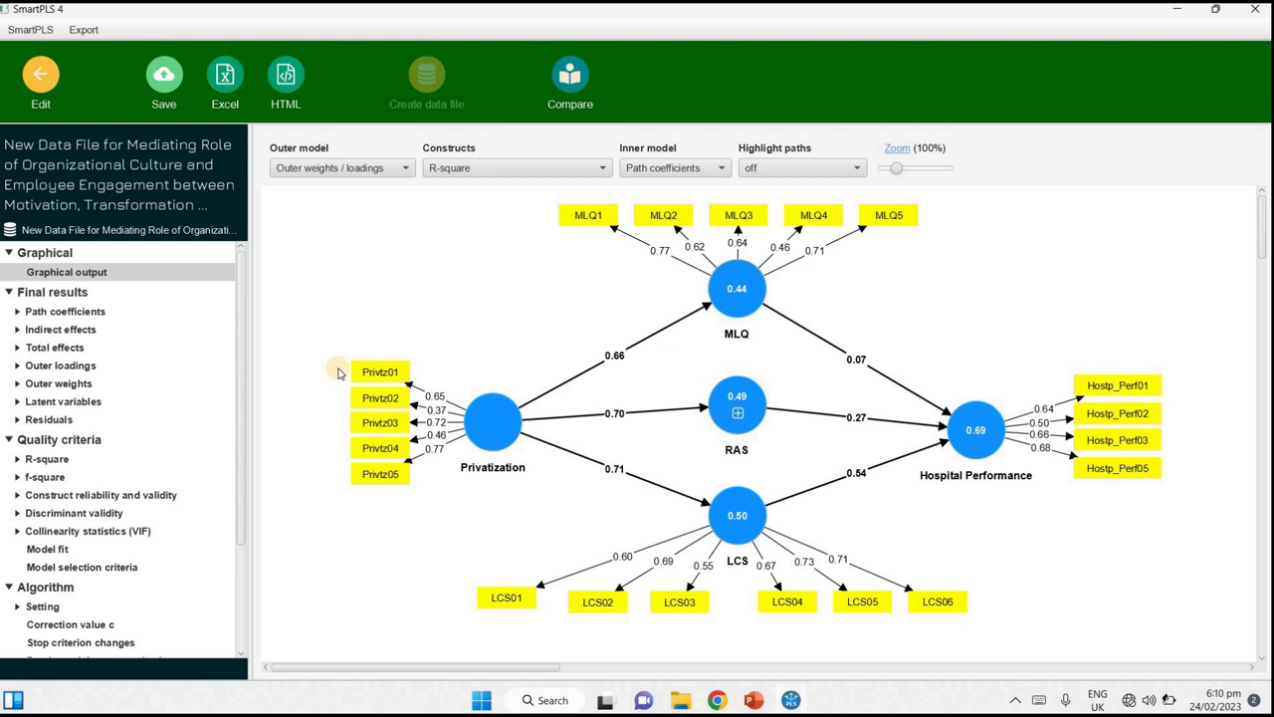
# Return from the report to the editable model and delete the path from LCS to Hospital Performance.
pyautogui.click(839, 476)
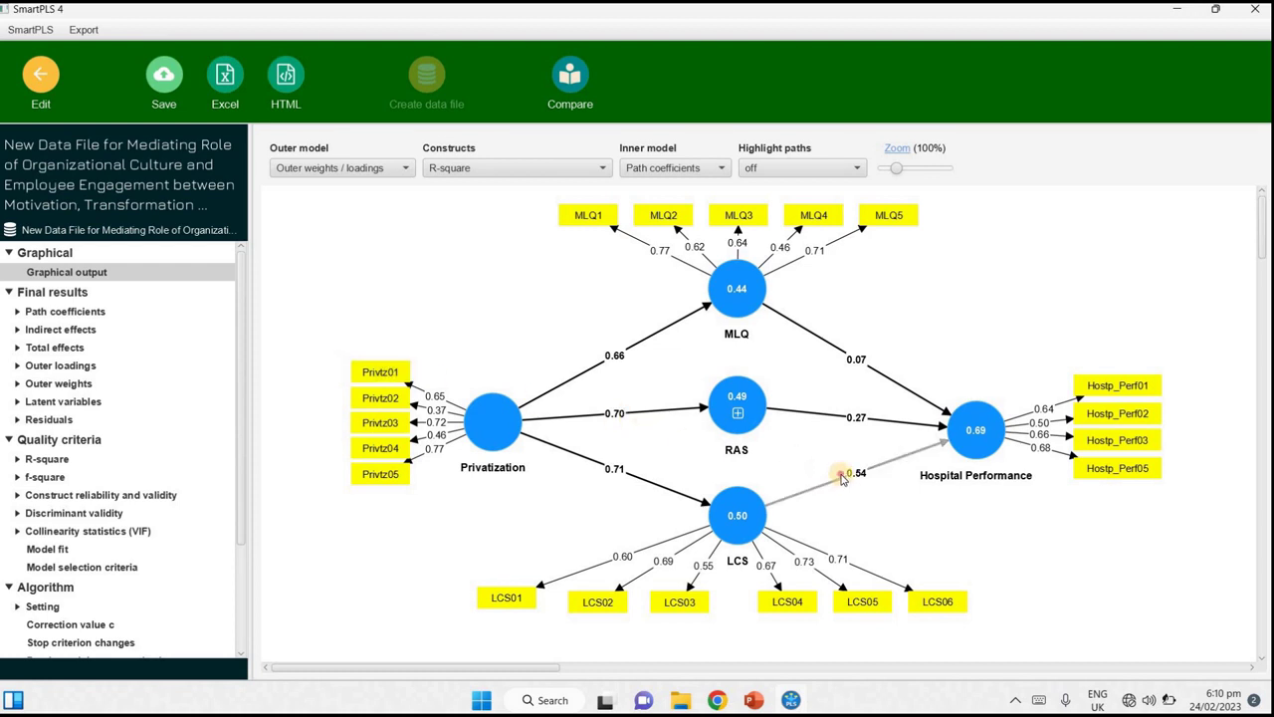
pyautogui.rightClick(843, 475)
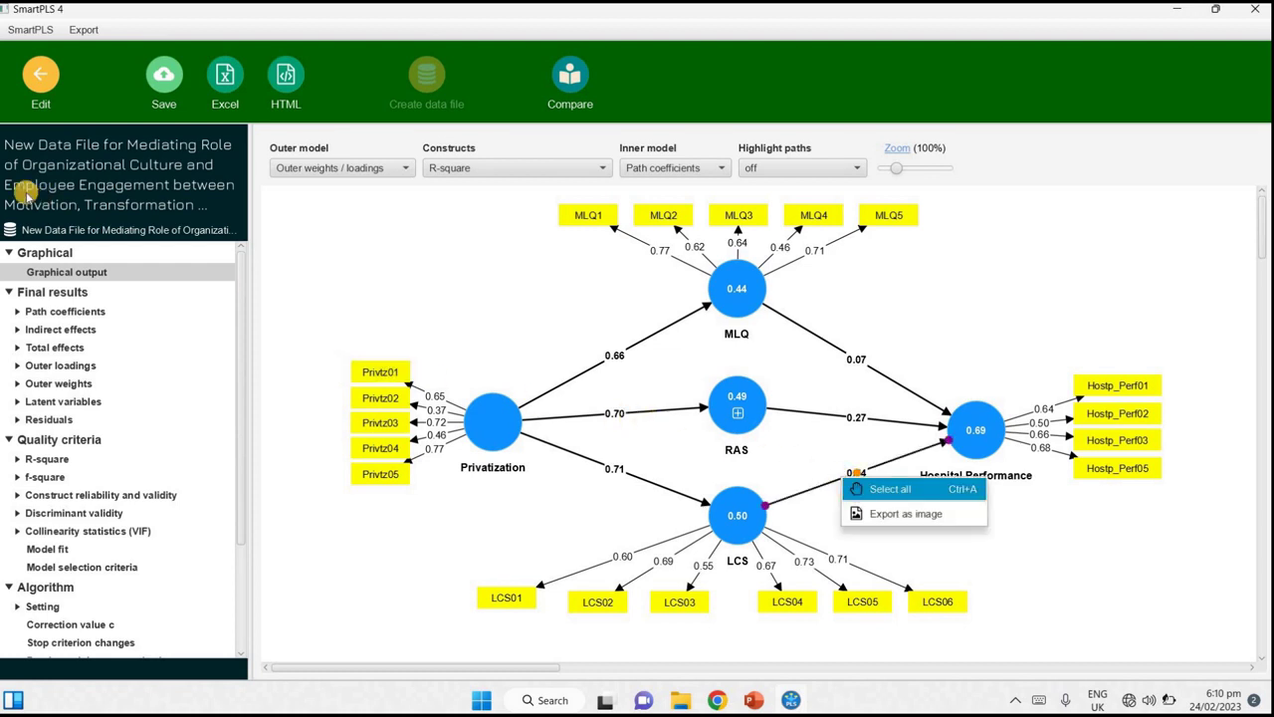
pyautogui.click(42, 76)
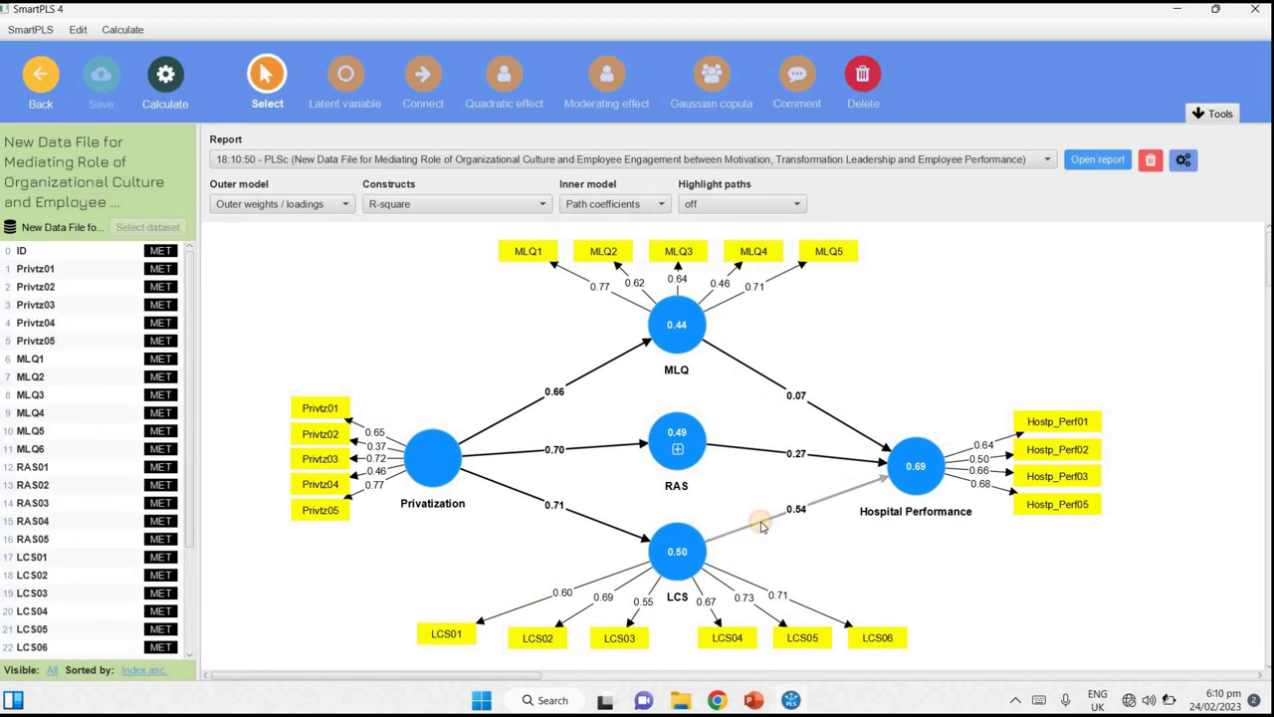
pyautogui.click(931, 461)
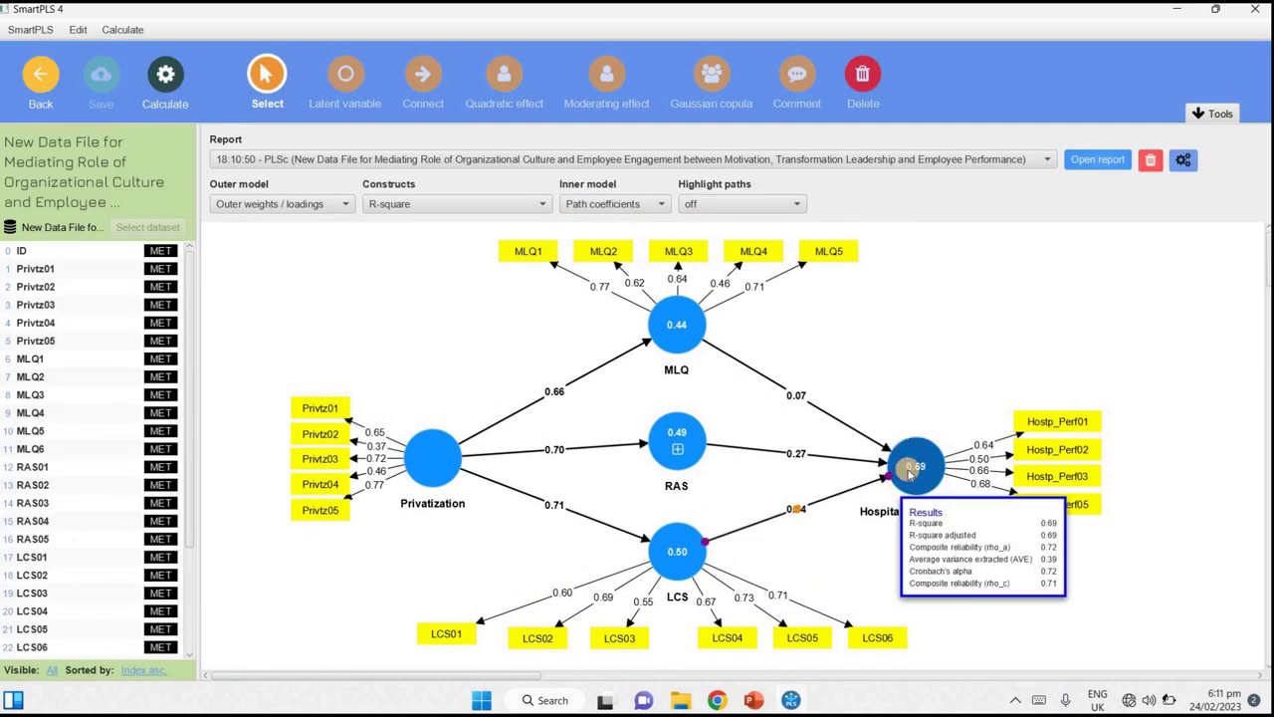
pyautogui.rightClick(817, 506)
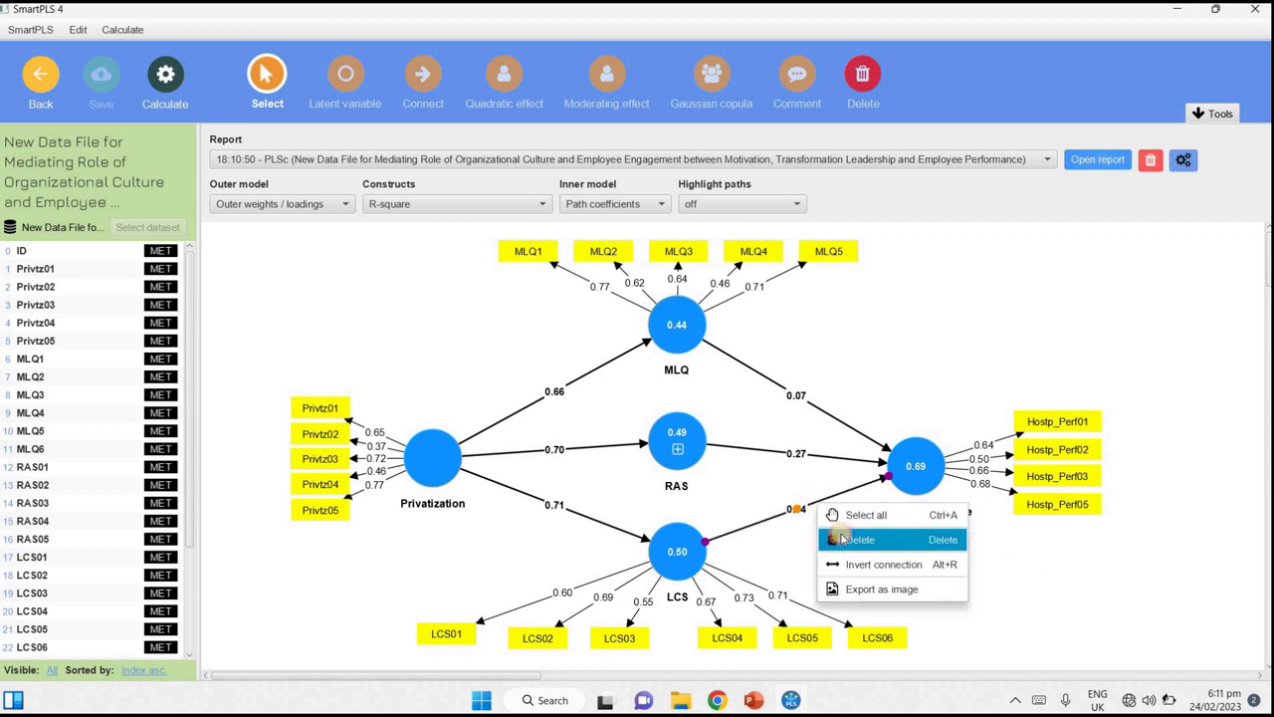
pyautogui.click(854, 539)
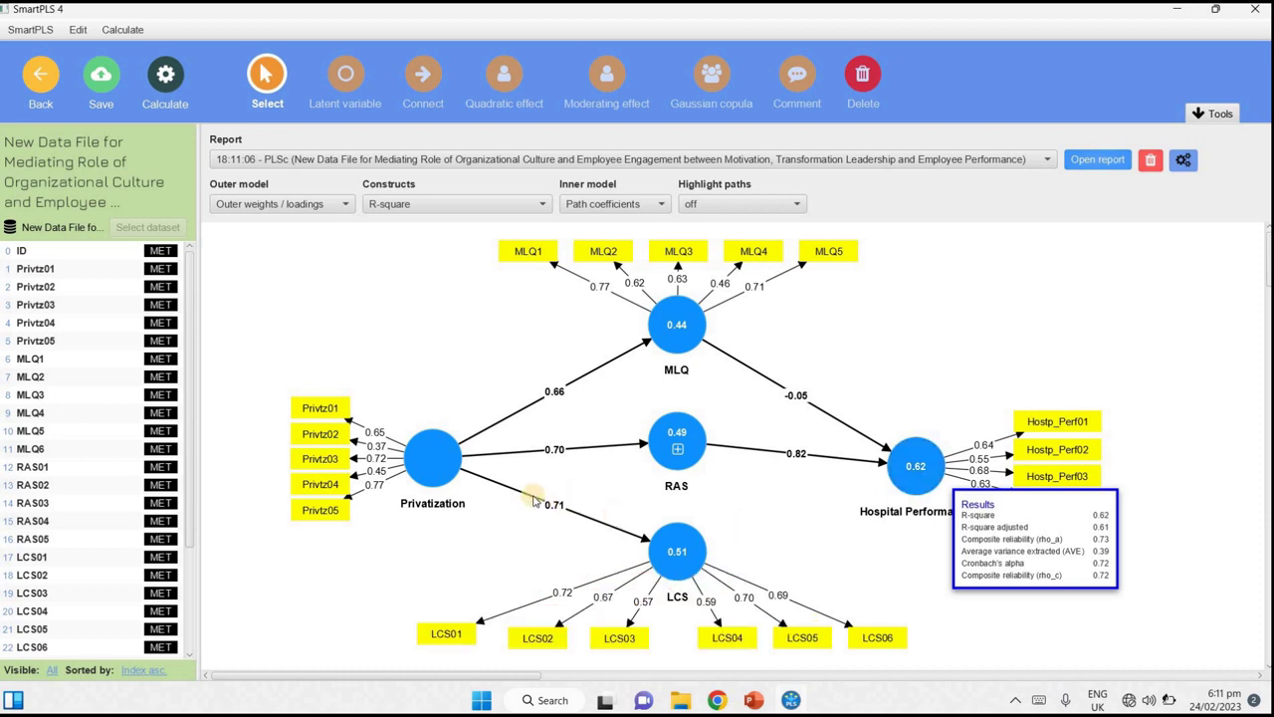
# Reconnect LCS to Hospital Performance and save the model's changes on closing it.
pyautogui.click(435, 73)
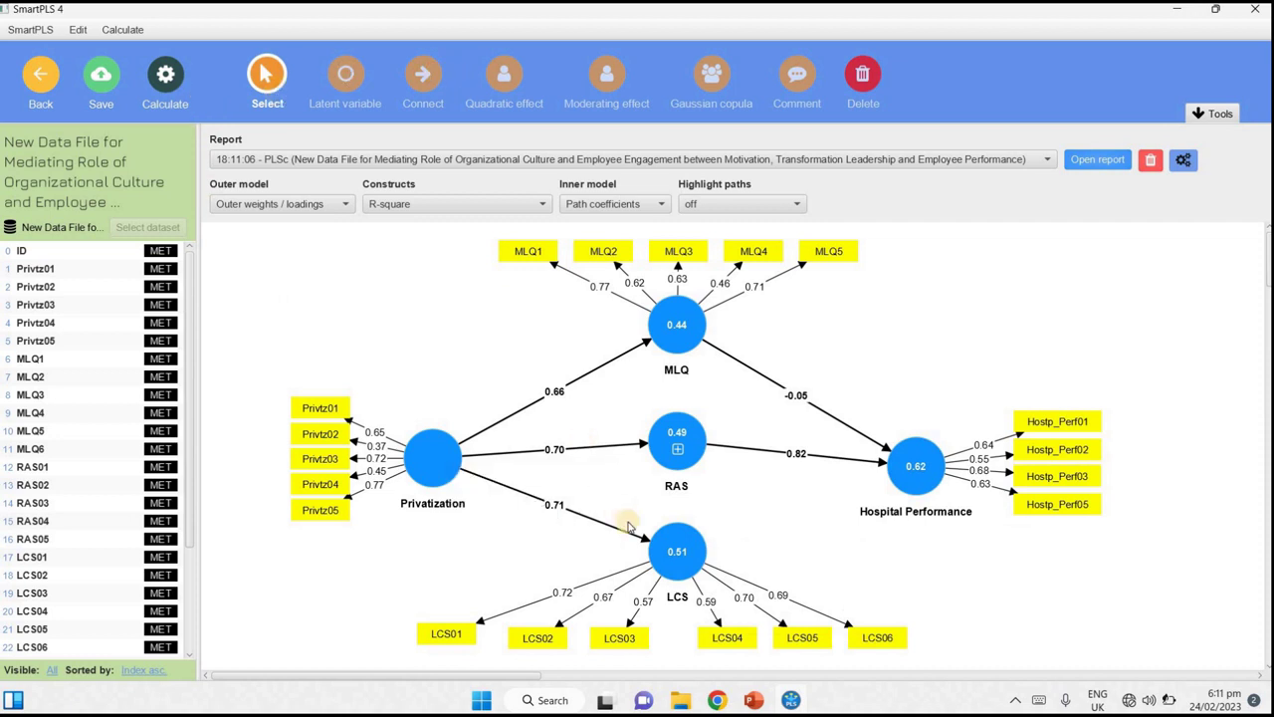
pyautogui.click(924, 461)
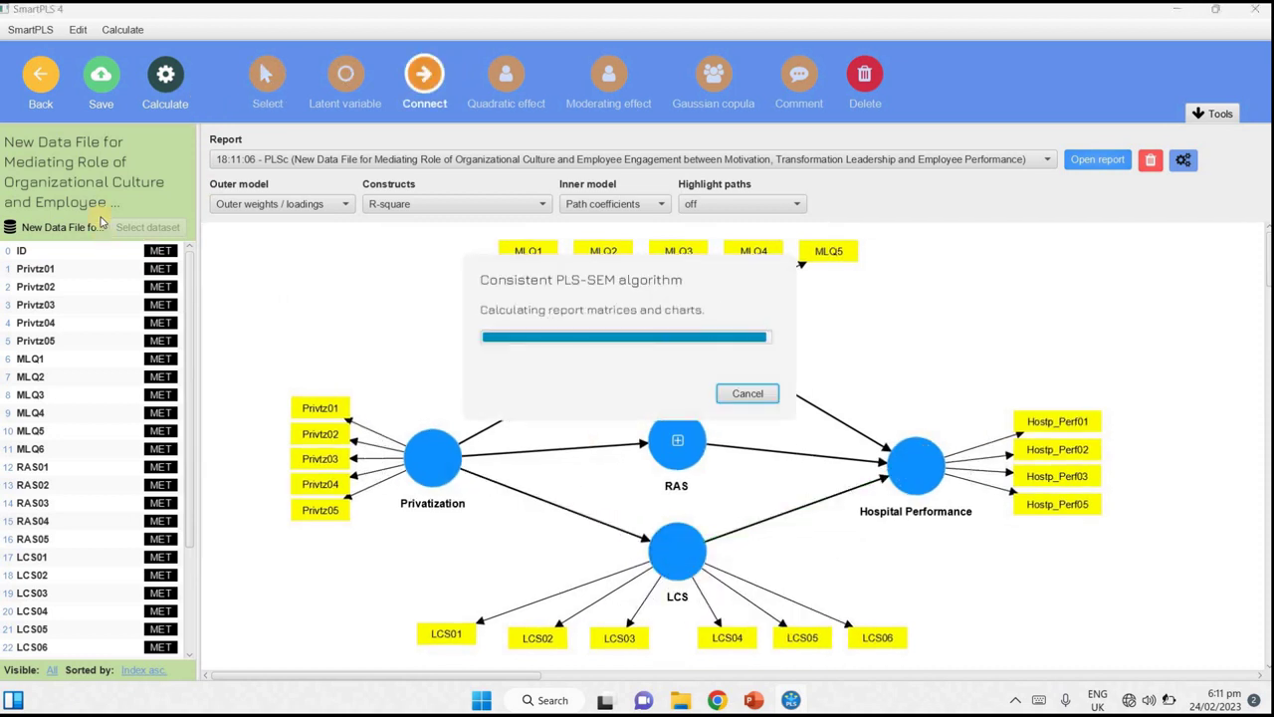
pyautogui.press('Escape')
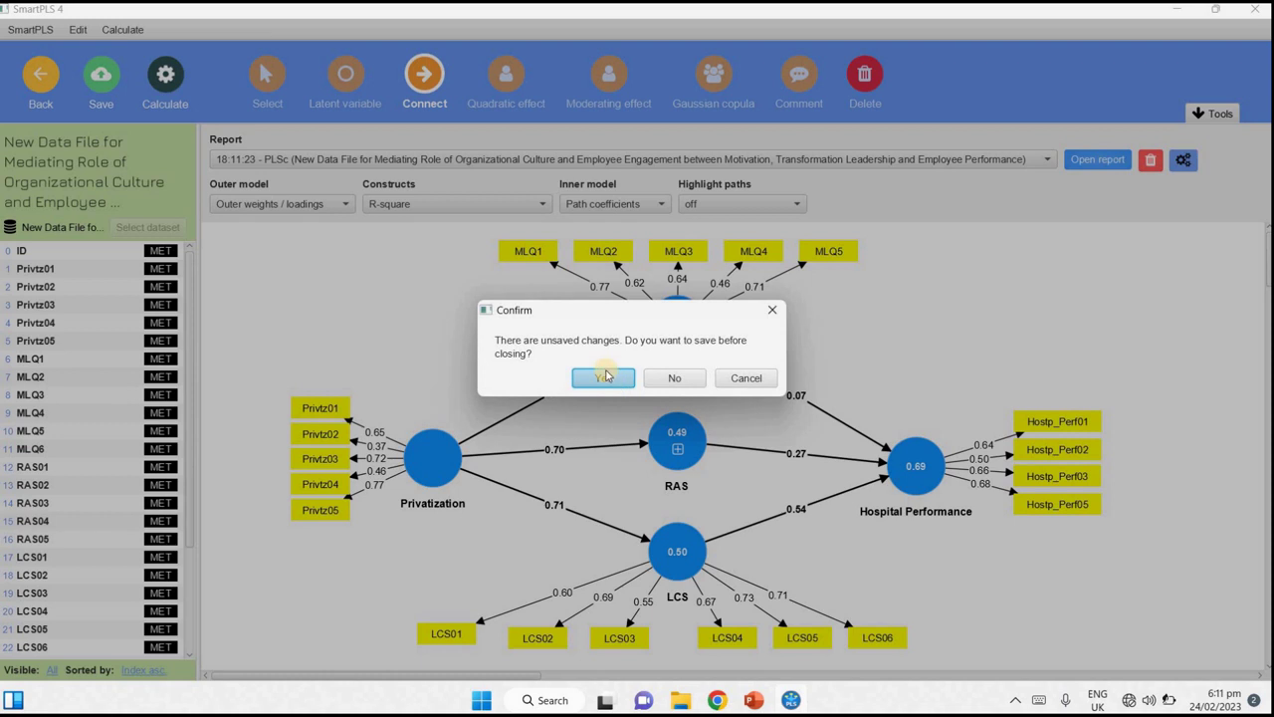
pyautogui.click(604, 373)
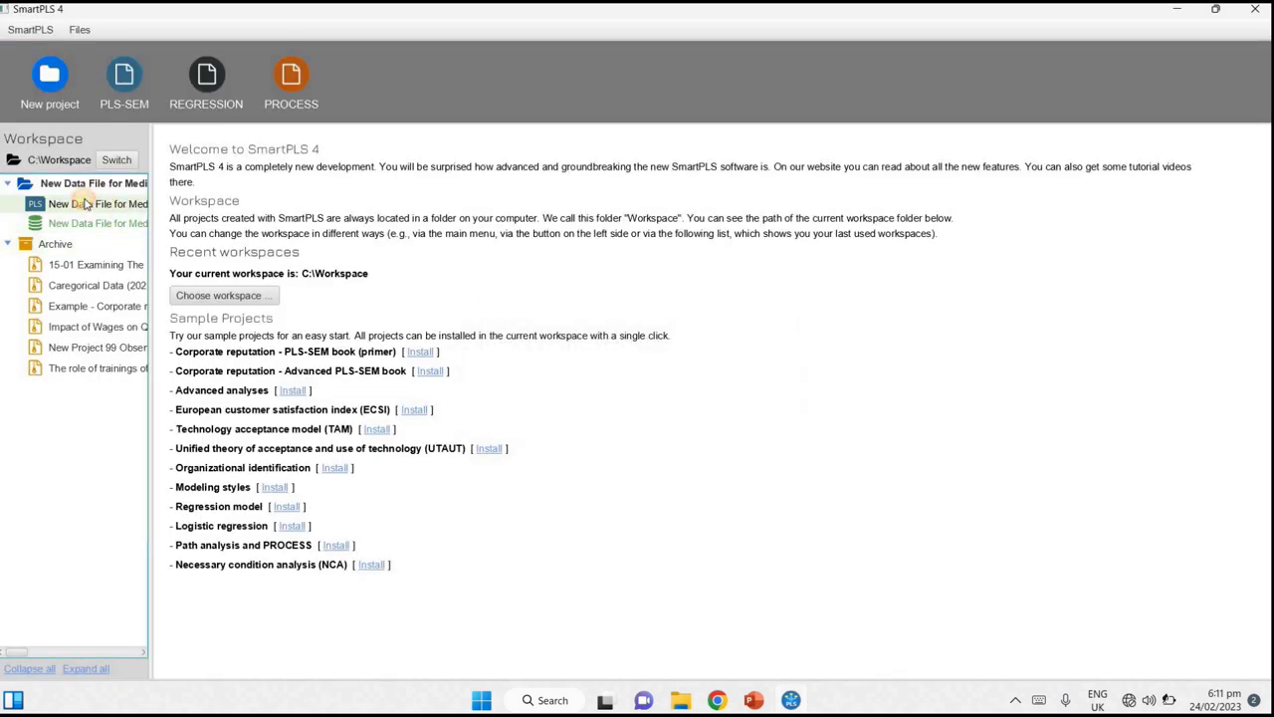
# Reopen the PLS model from the workspace and run the Consistent PLS-SEM algorithm, opening the report.
pyautogui.doubleClick(85, 203)
pyautogui.click(164, 79)
pyautogui.click(224, 319)
pyautogui.click(744, 601)
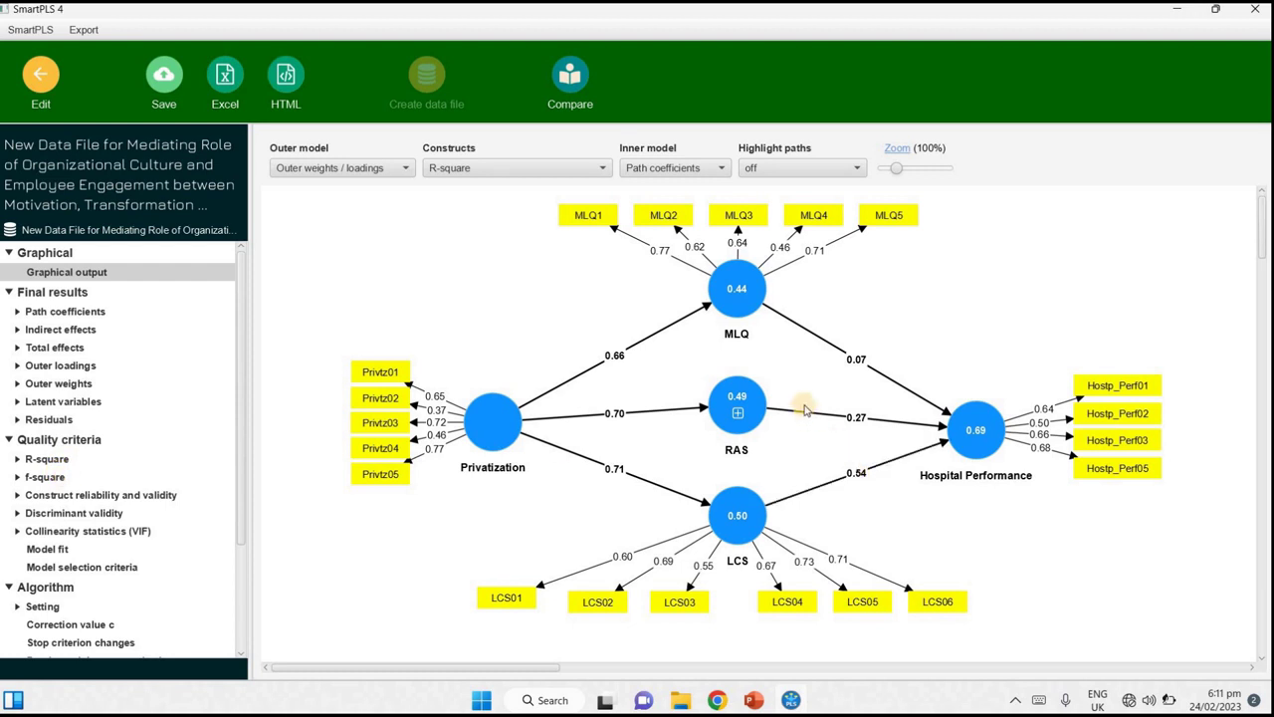
# Delete the path from RAS to Hospital Performance in the editable model and check the R-square of Hospital Performance.
pyautogui.moveTo(877, 499)
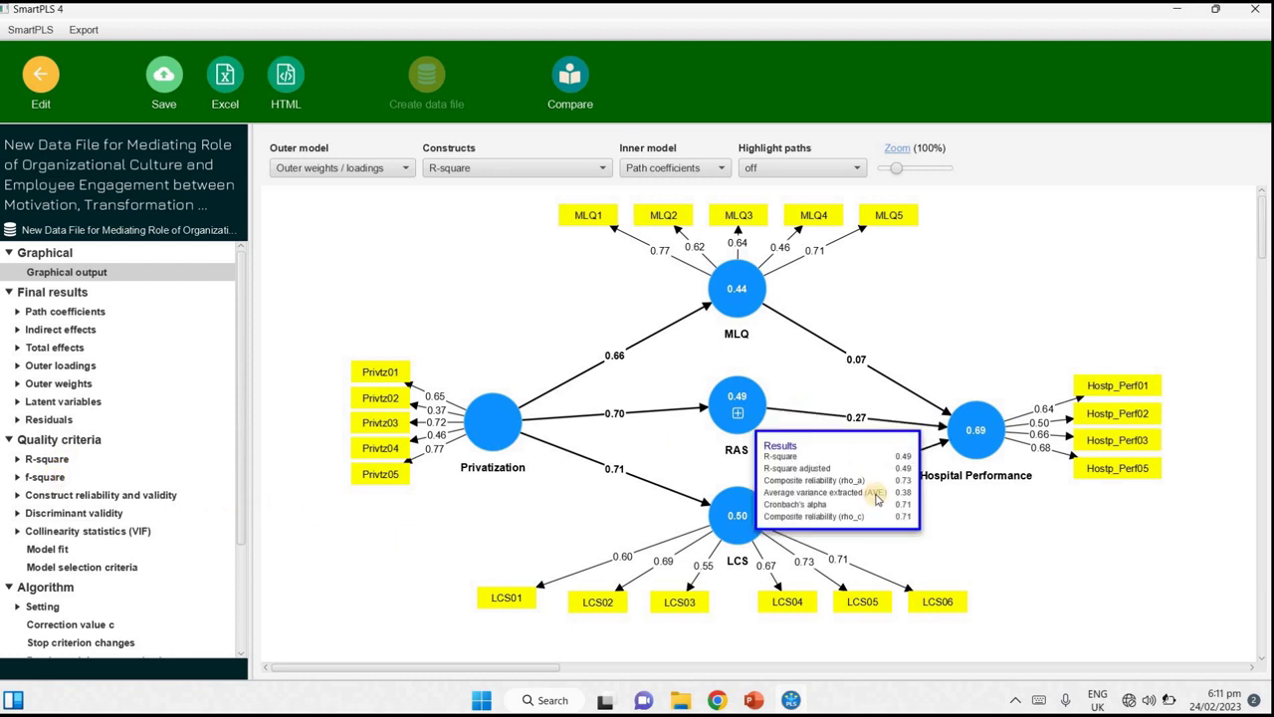
pyautogui.click(806, 416)
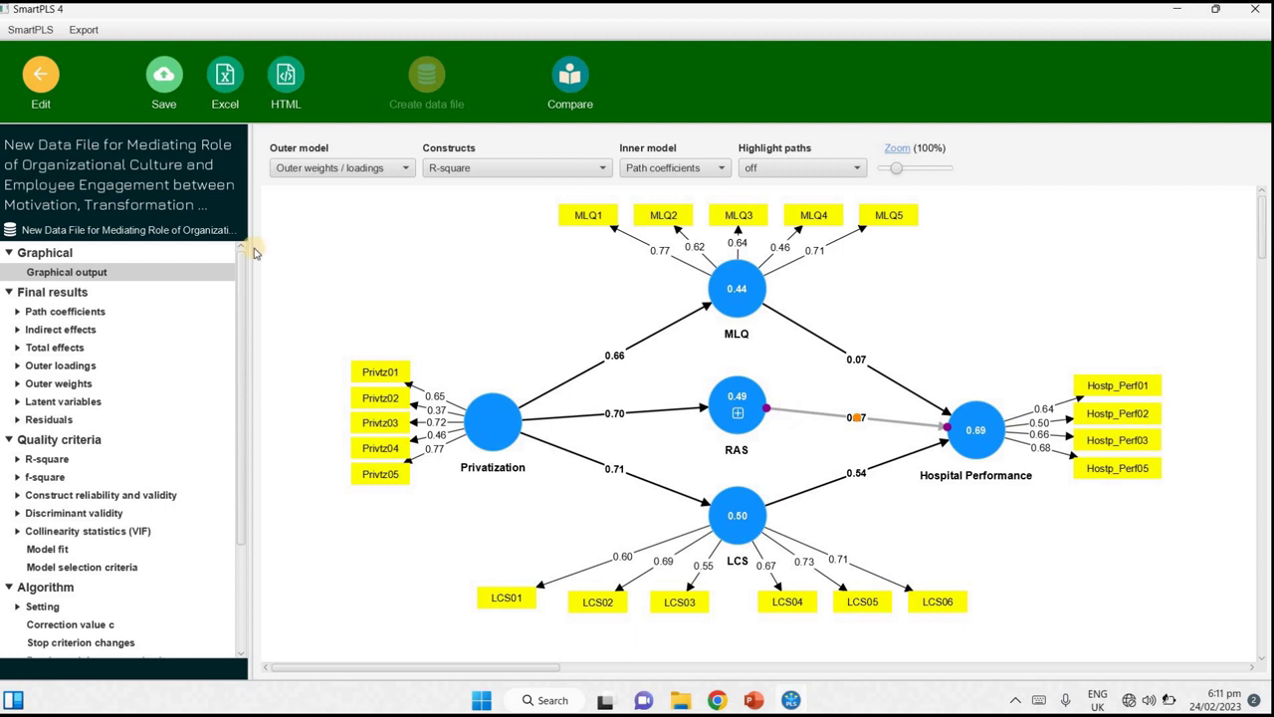
pyautogui.click(40, 84)
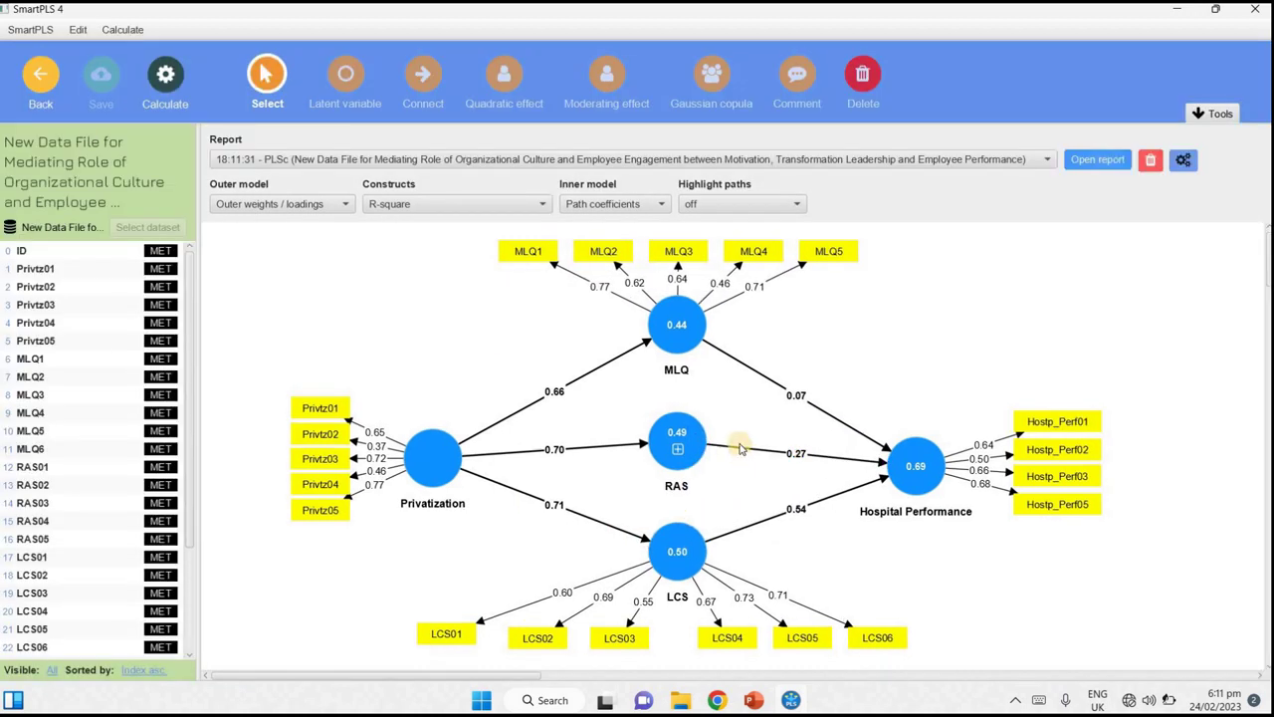
pyautogui.rightClick(739, 452)
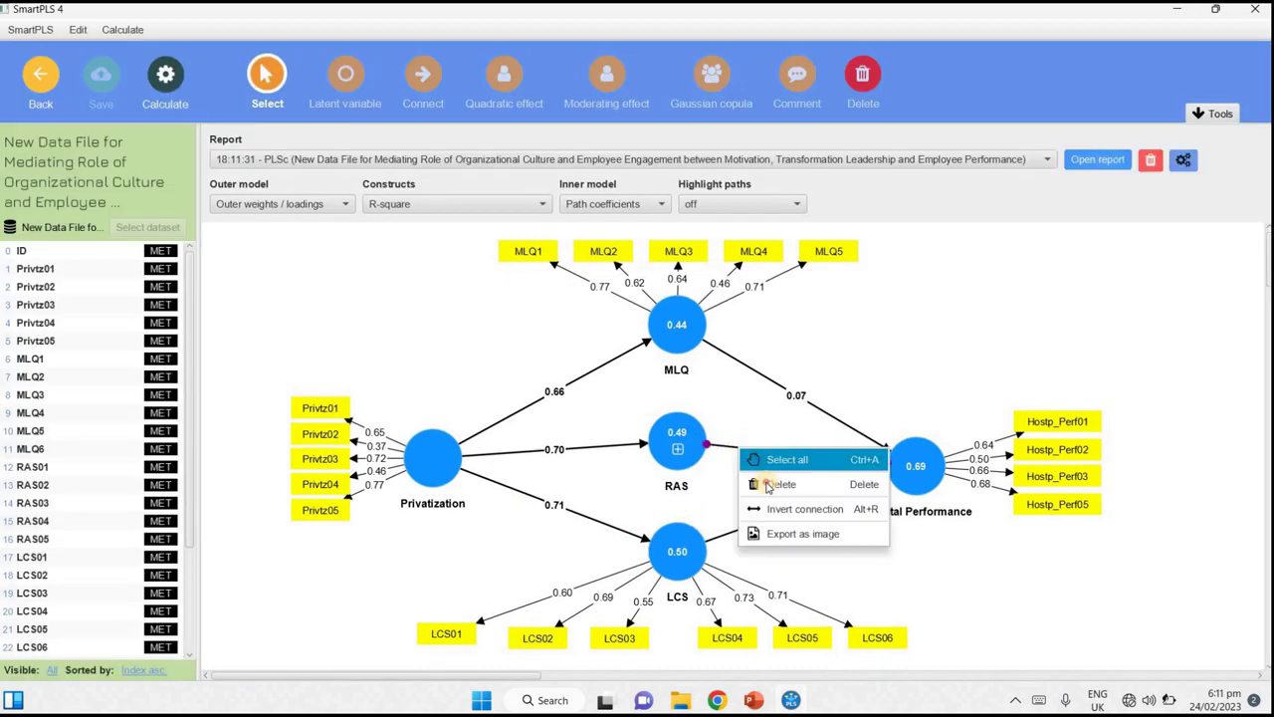
pyautogui.click(762, 483)
pyautogui.moveTo(916, 477)
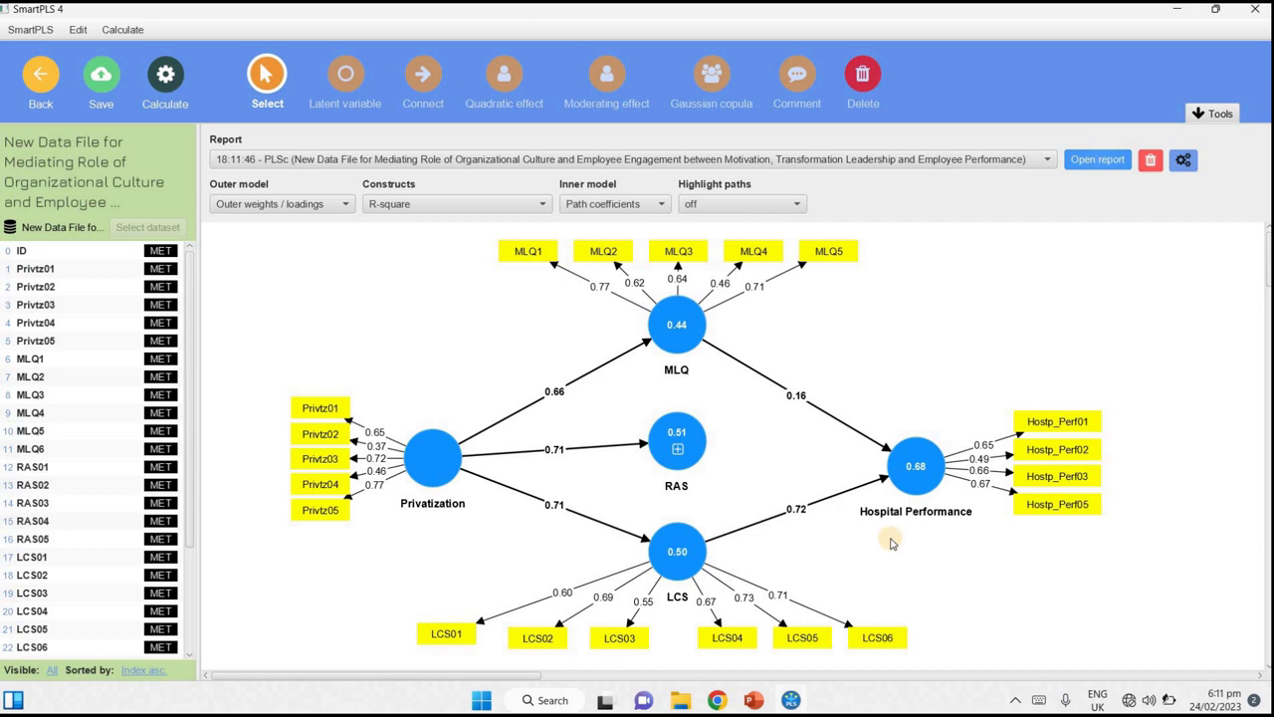
pyautogui.moveTo(694, 576)
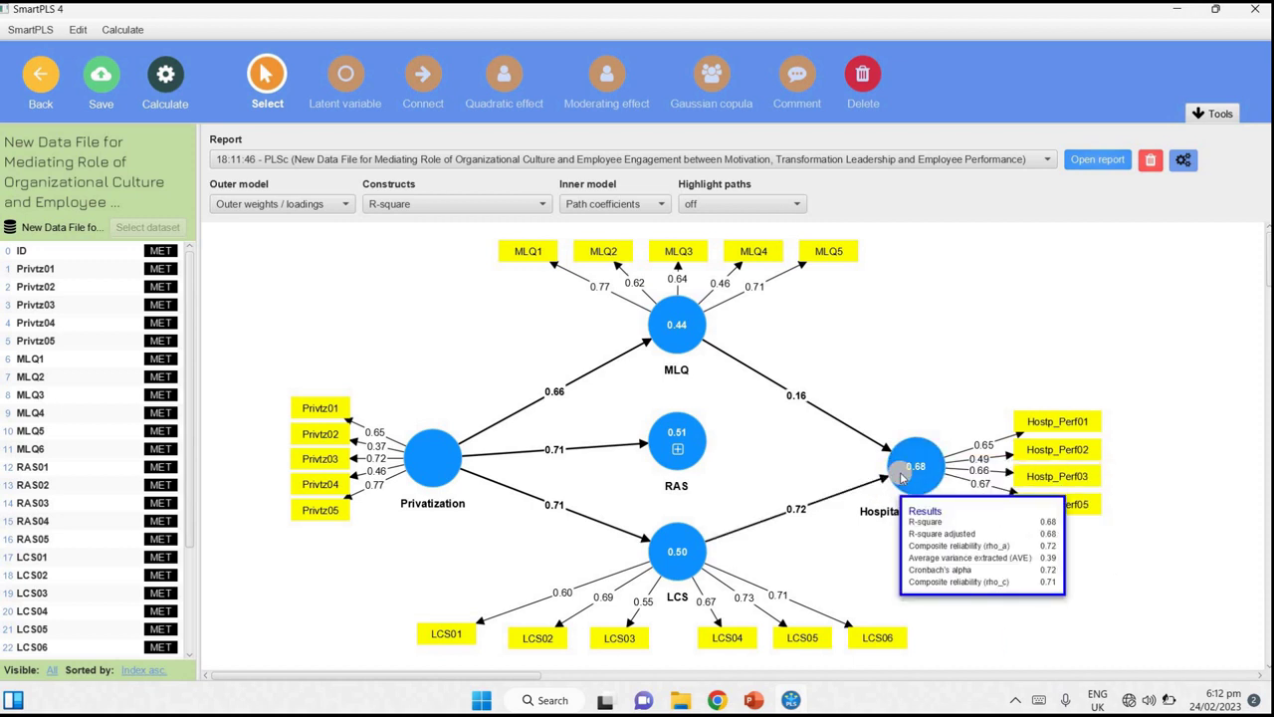
# Reconnect RAS to Hospital Performance with a structural path.
pyautogui.click(414, 75)
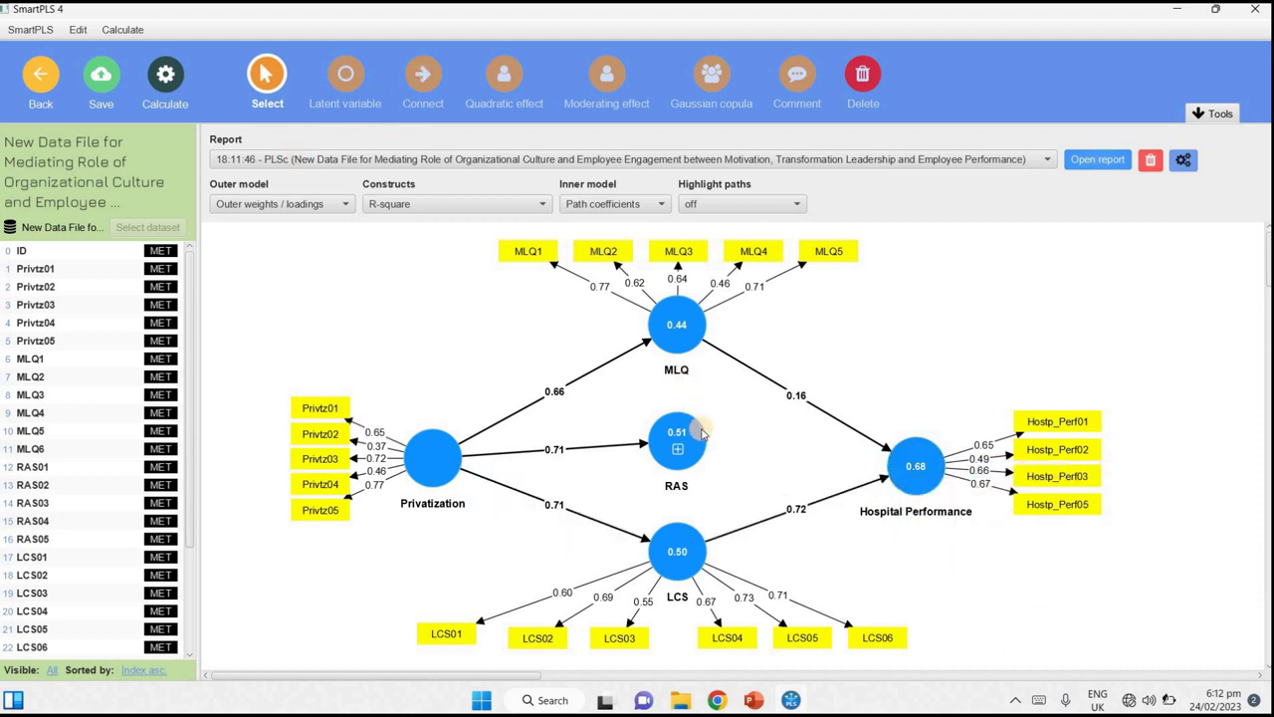
pyautogui.click(702, 445)
pyautogui.click(914, 465)
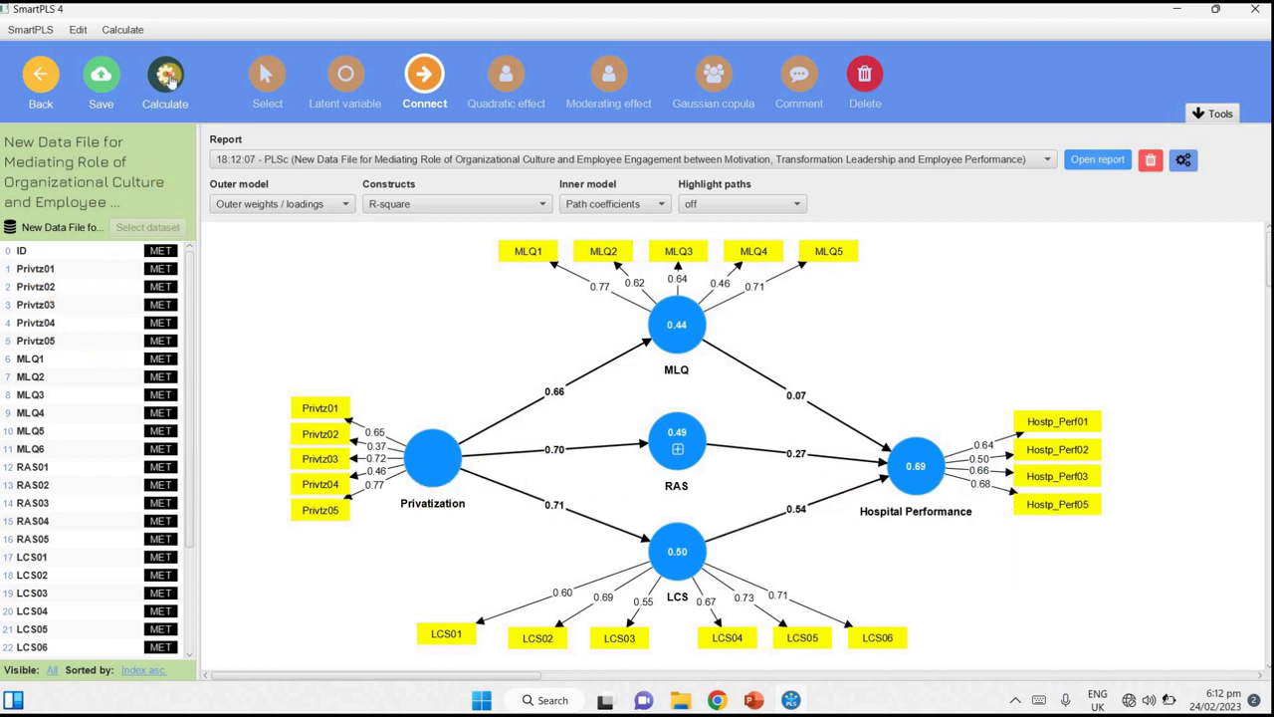
# Run PLSpredict with 10 folds, 10 repetitions and a fixed seed, opening the report.
pyautogui.click(189, 102)
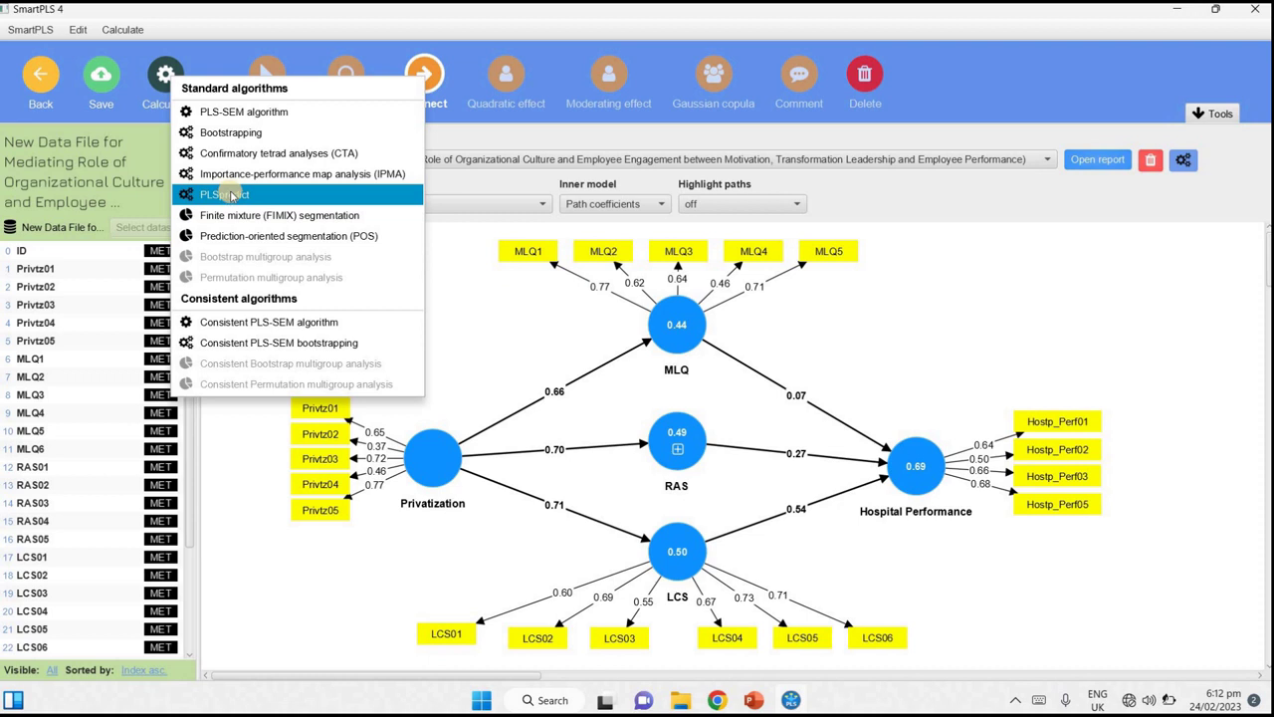
pyautogui.click(231, 195)
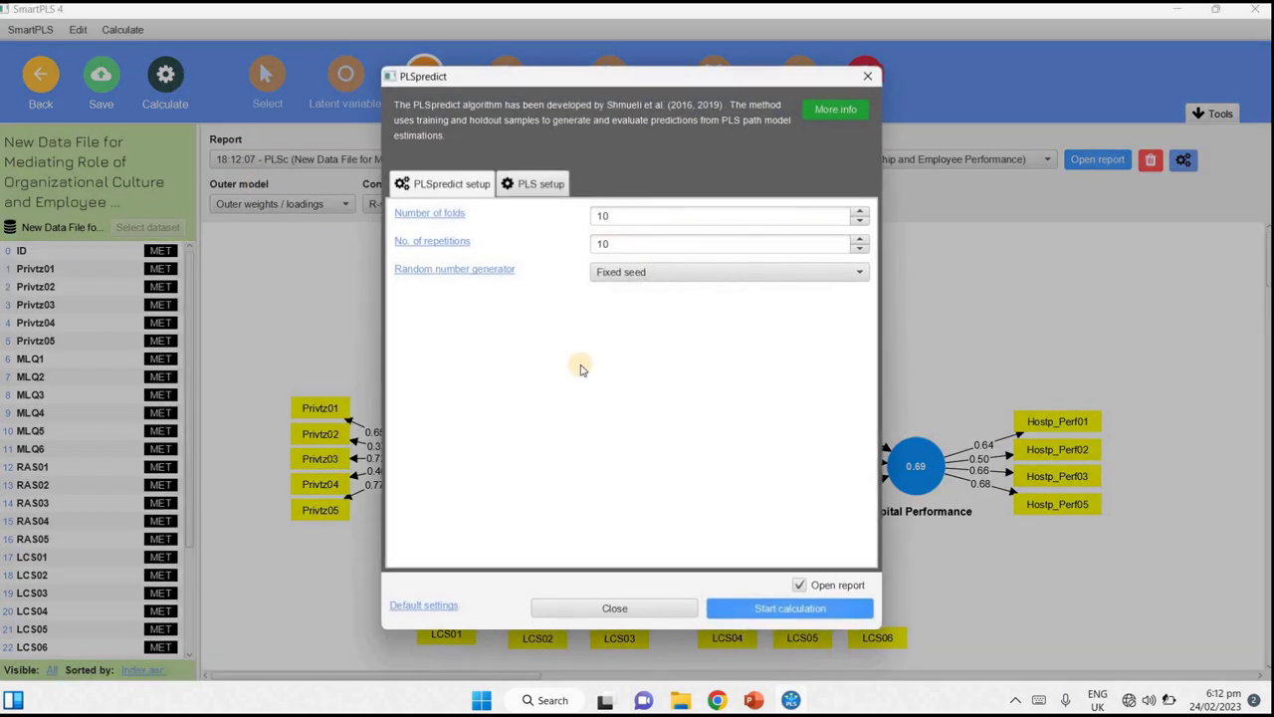
pyautogui.click(744, 608)
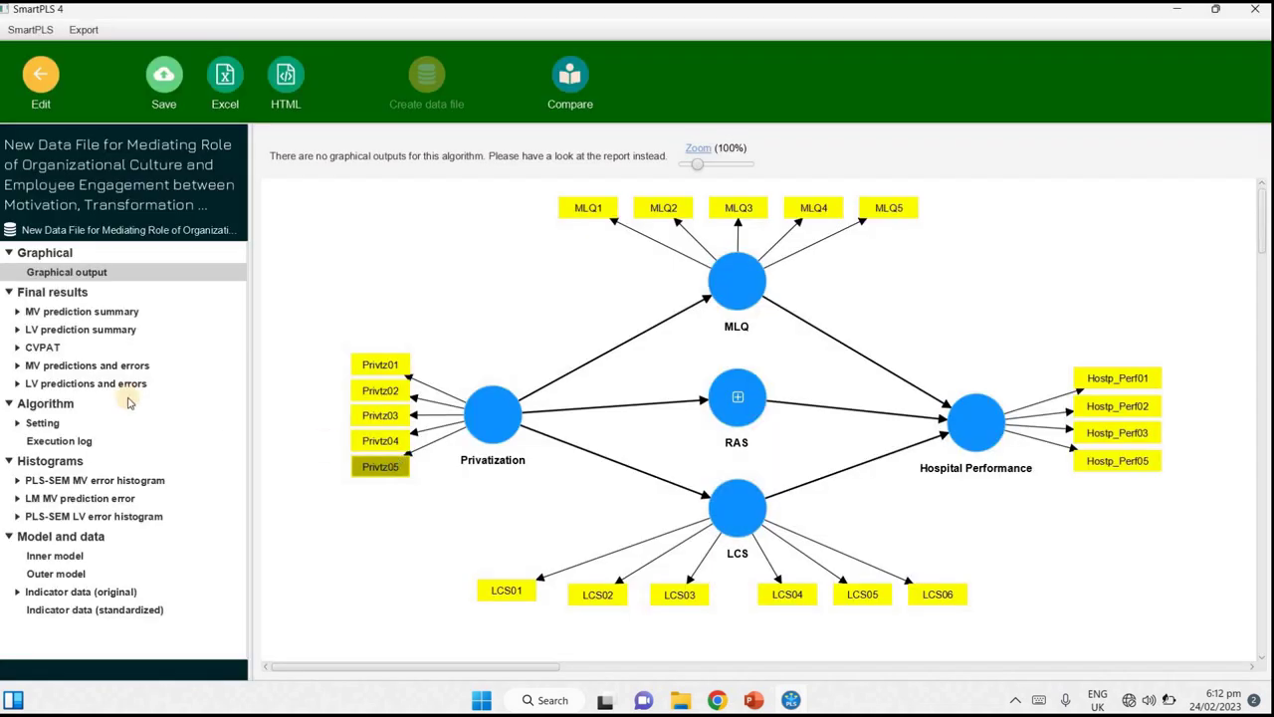
# Examine Q²predict, RMSE and MAE in the MV prediction overview and the LV prediction summary, and return to the model.
pyautogui.click(67, 315)
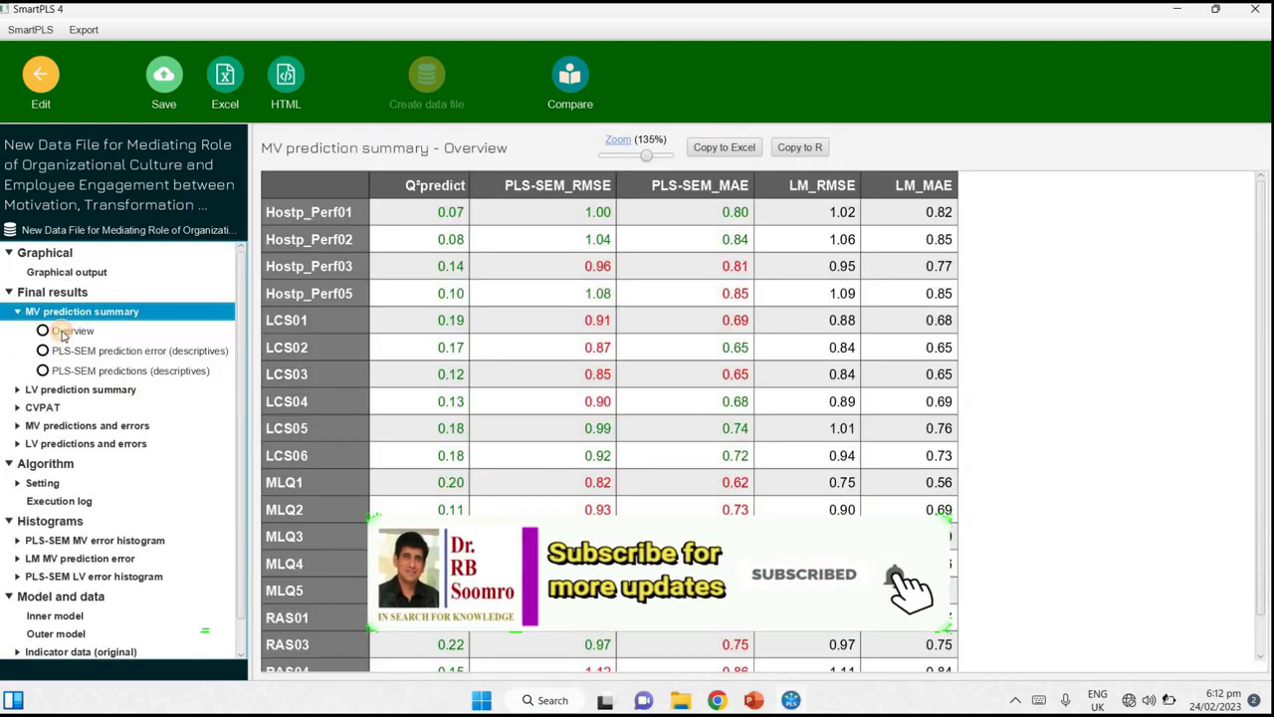
pyautogui.click(62, 333)
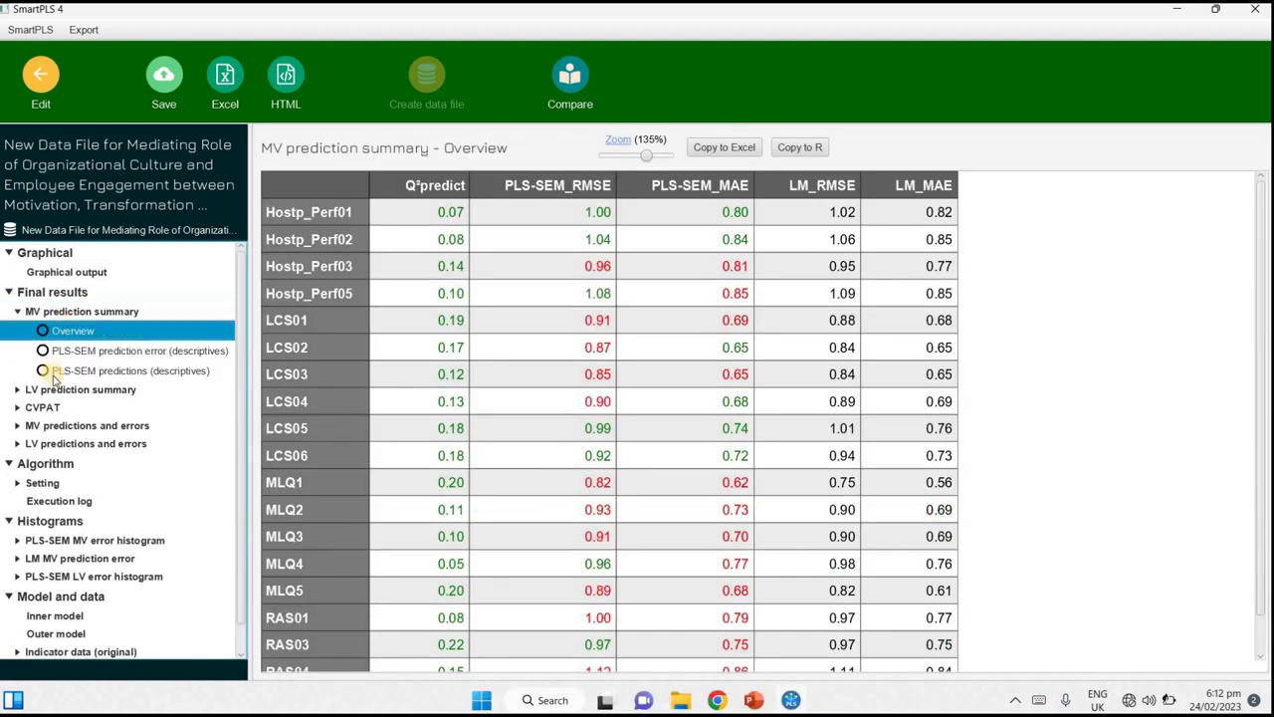
pyautogui.doubleClick(48, 292)
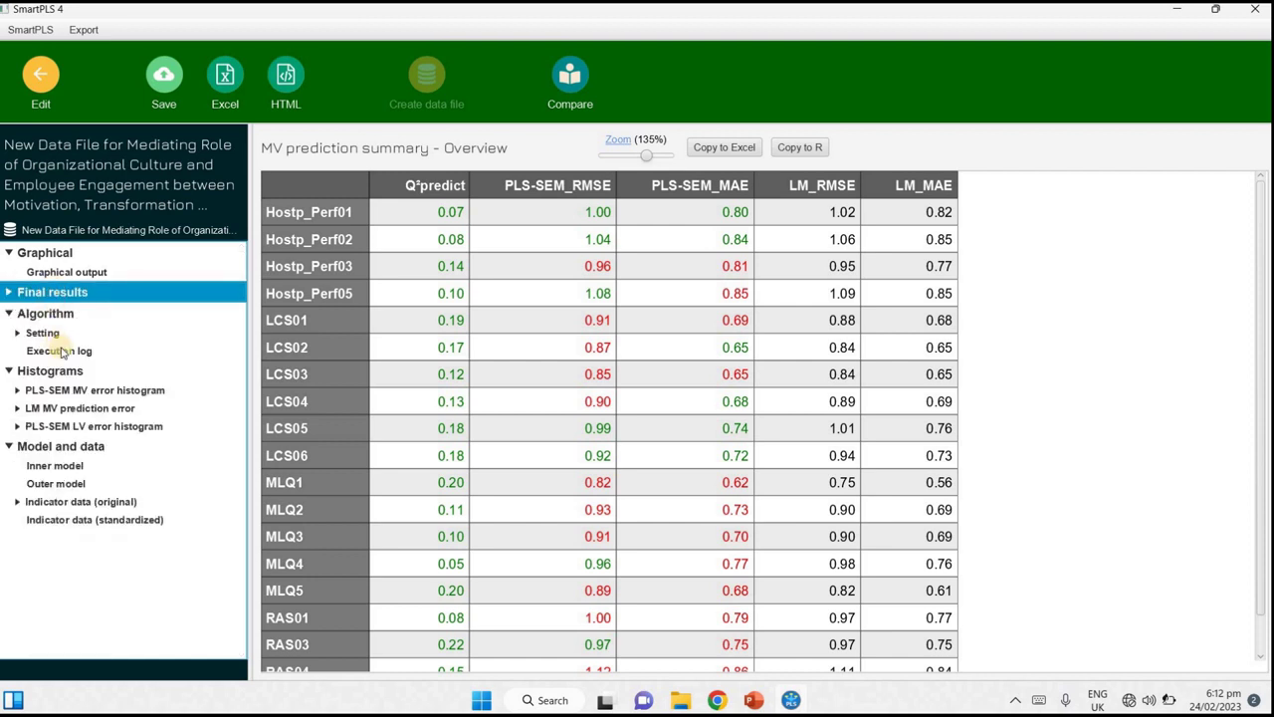
pyautogui.click(66, 390)
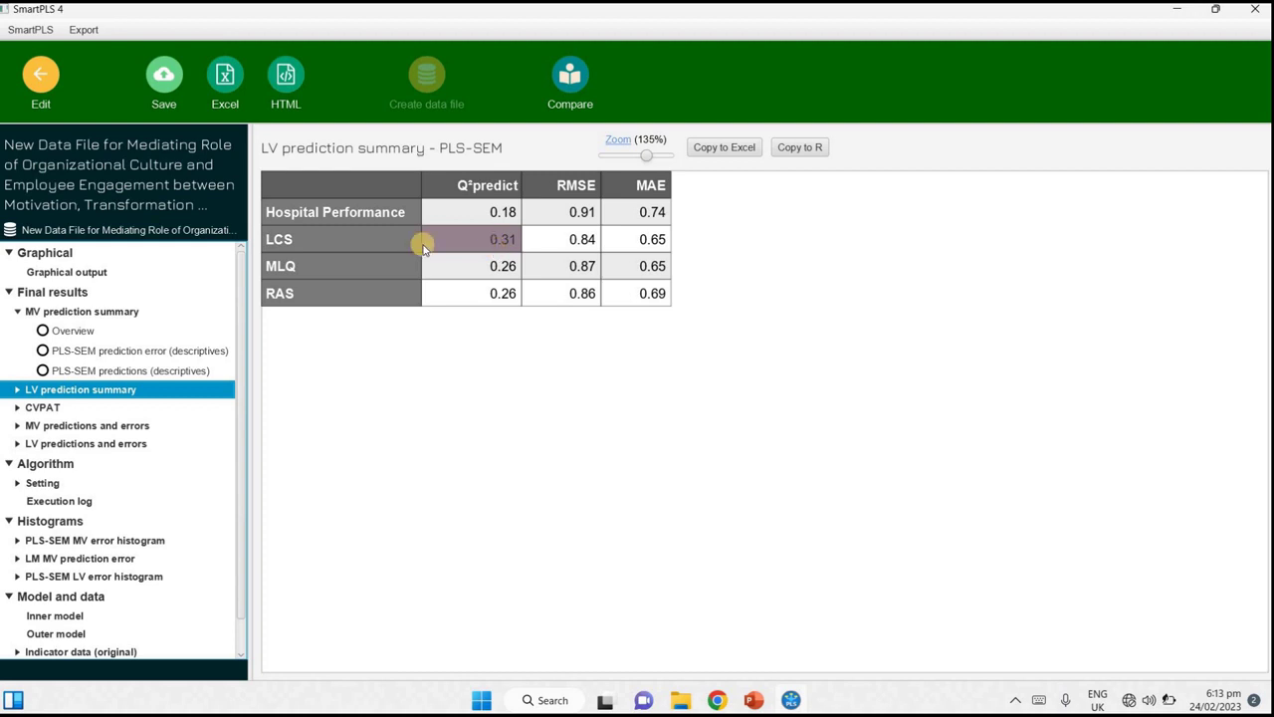
pyautogui.click(40, 77)
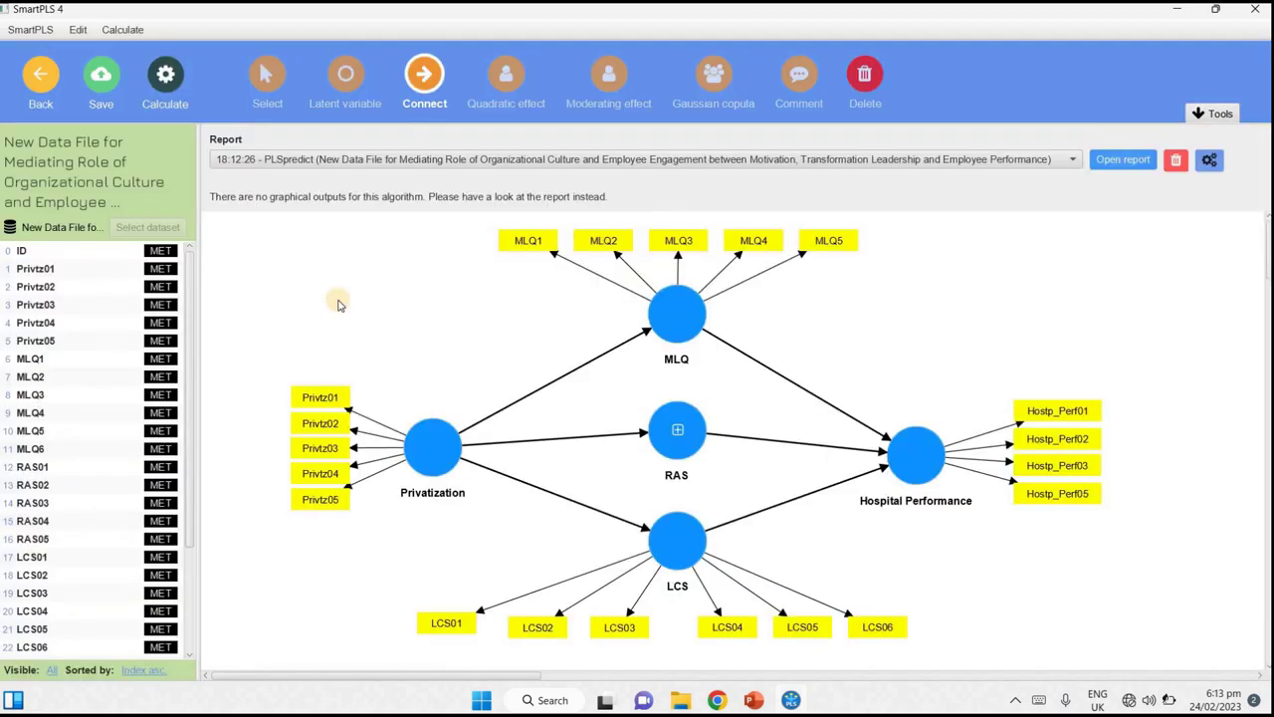